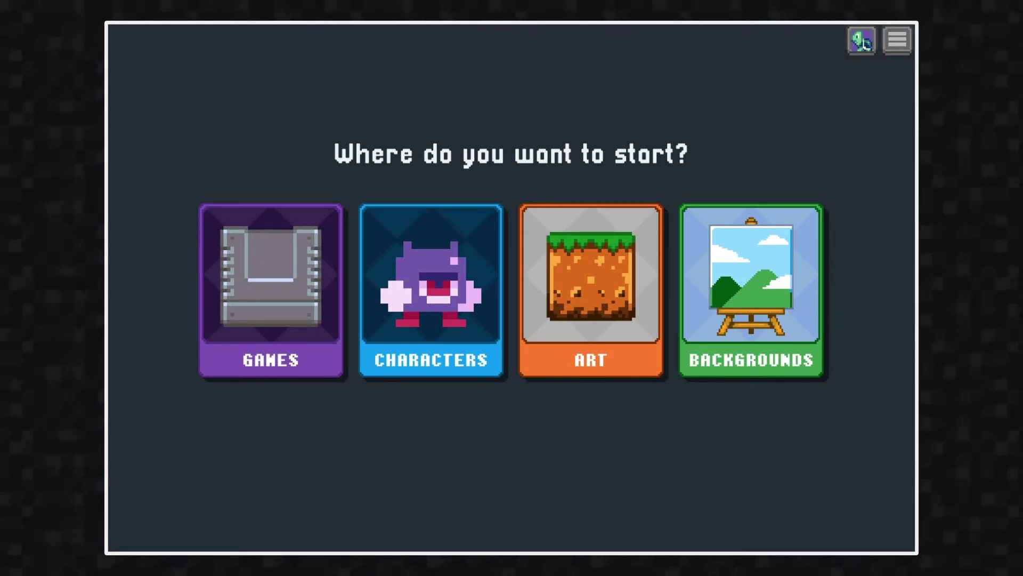
Open the Hat Guy character for editing from the Characters collection.
click(495, 368)
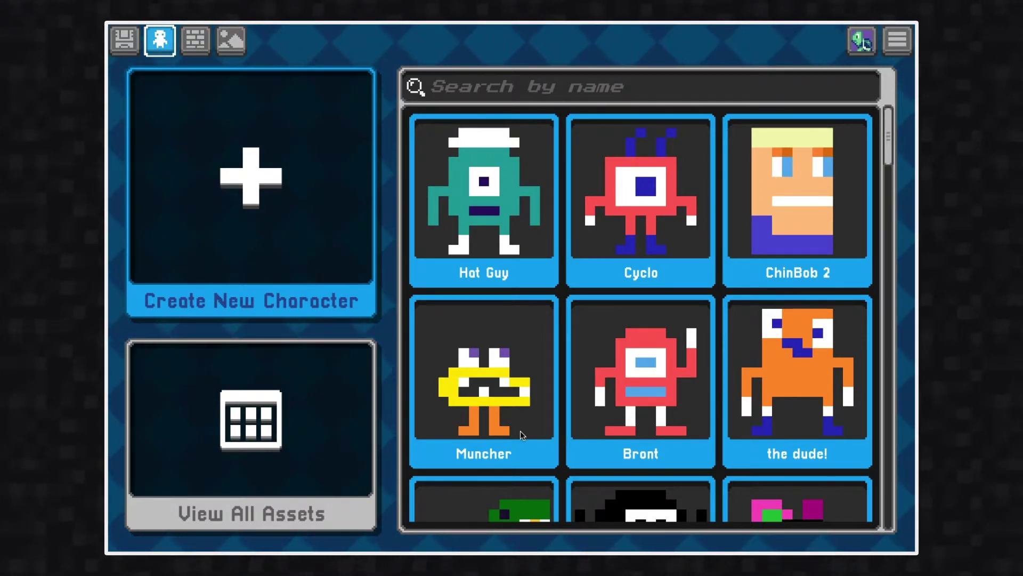
click(531, 280)
click(320, 368)
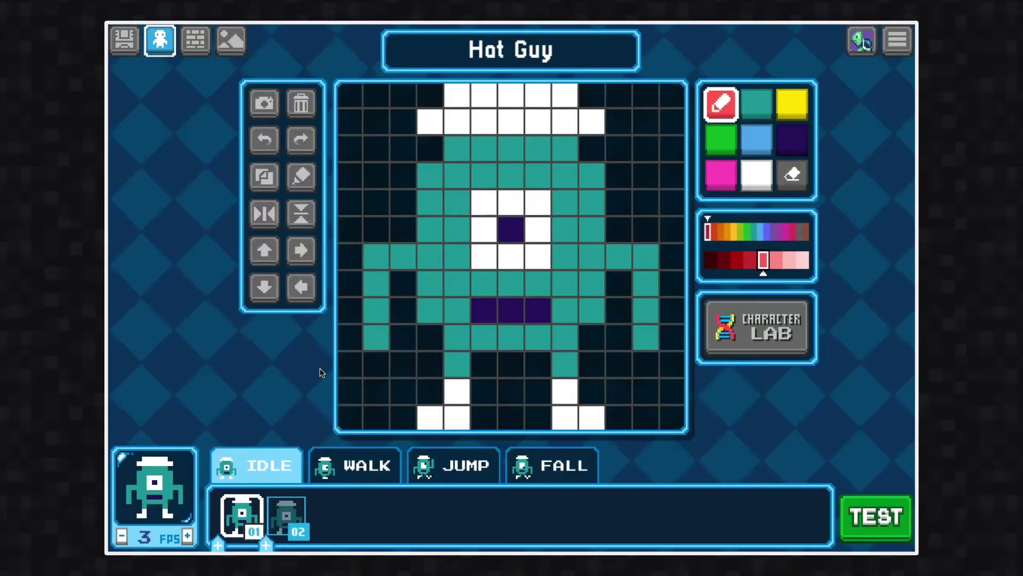
Review Hat Guy's Walk, Jump and Fall animations and return to the Idle animation.
click(394, 466)
click(469, 466)
click(560, 465)
click(463, 465)
click(367, 466)
click(277, 465)
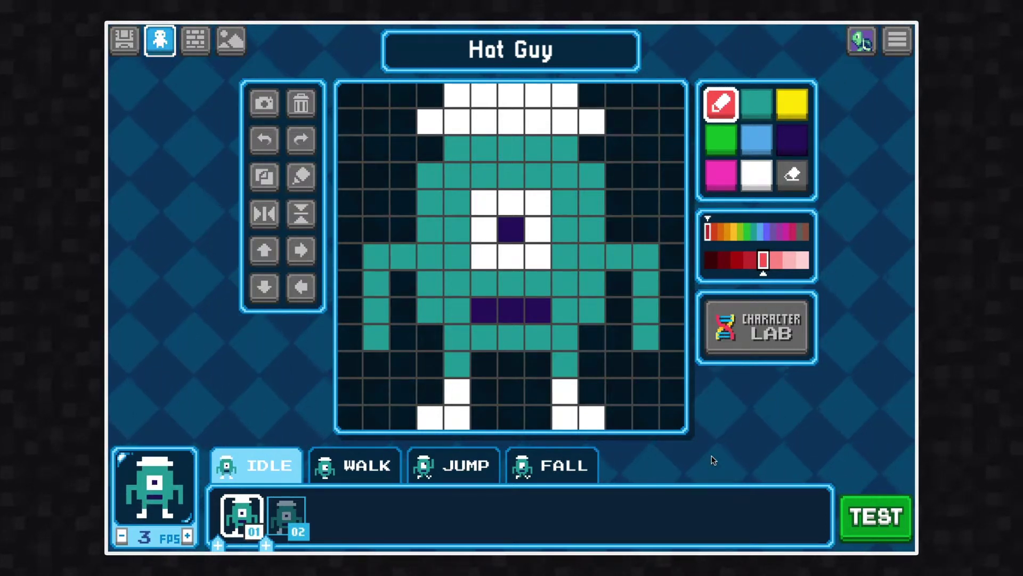
Open the Character Lab for Hat Guy and set the DNA speed to its maximum.
click(753, 341)
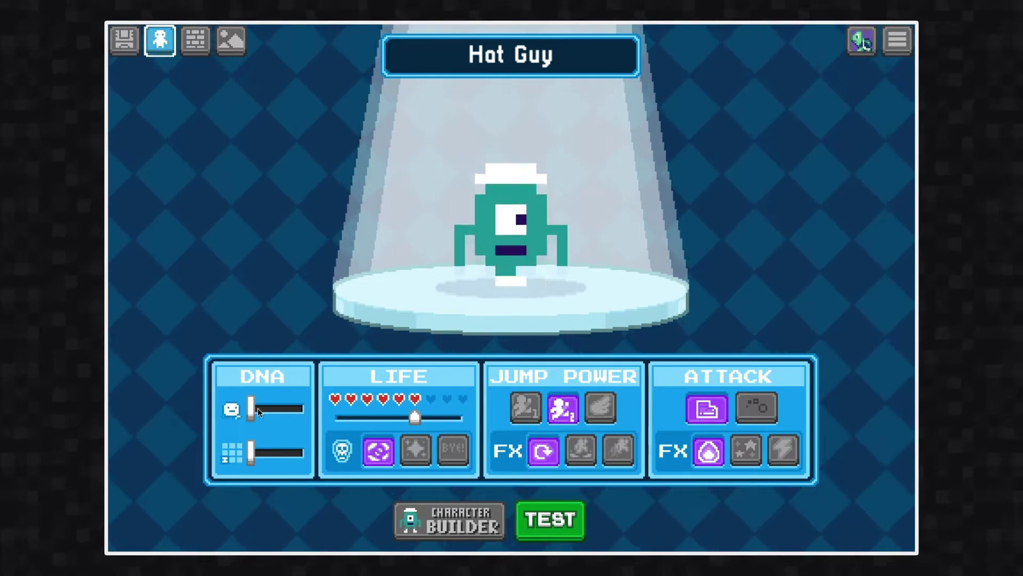
mouse_move(251, 408)
mouse_down()
mouse_move(307, 413)
mouse_move(267, 410)
mouse_up()
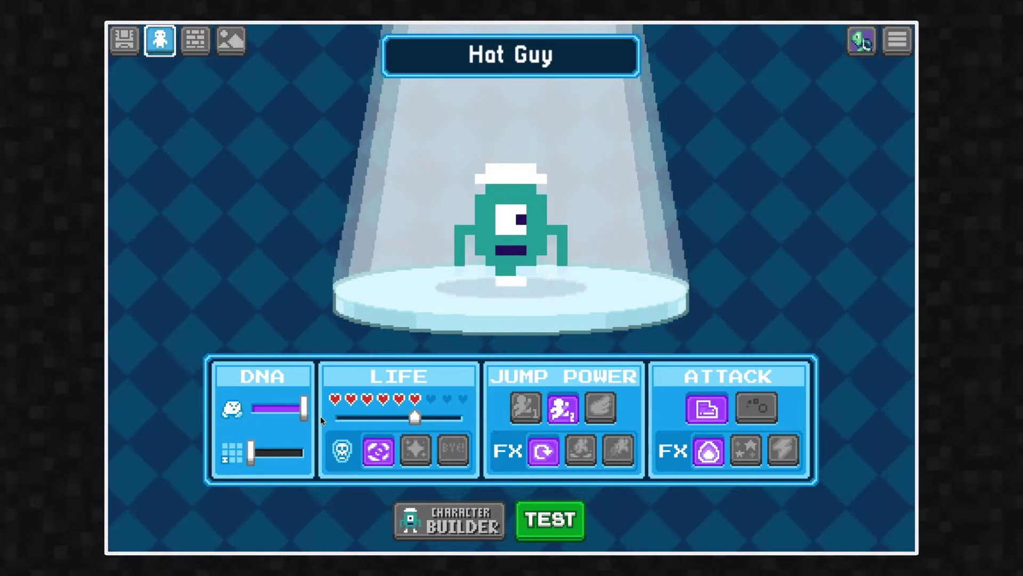
Test Hat Guy at maximum speed in the castle level, collecting coins and picking up the rocket boots.
click(542, 518)
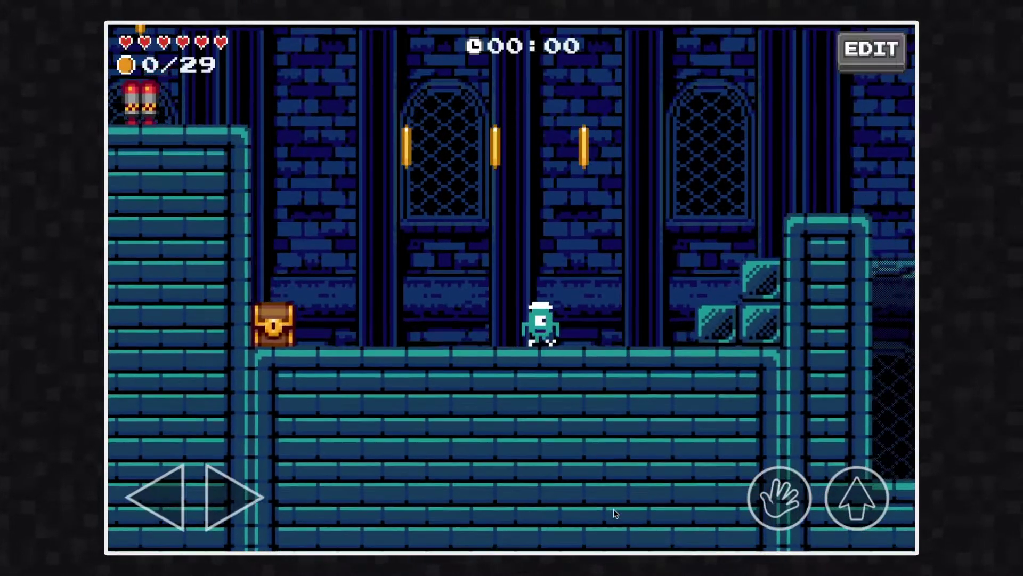
key(Right)
key(space)
key(Left)
key(space)
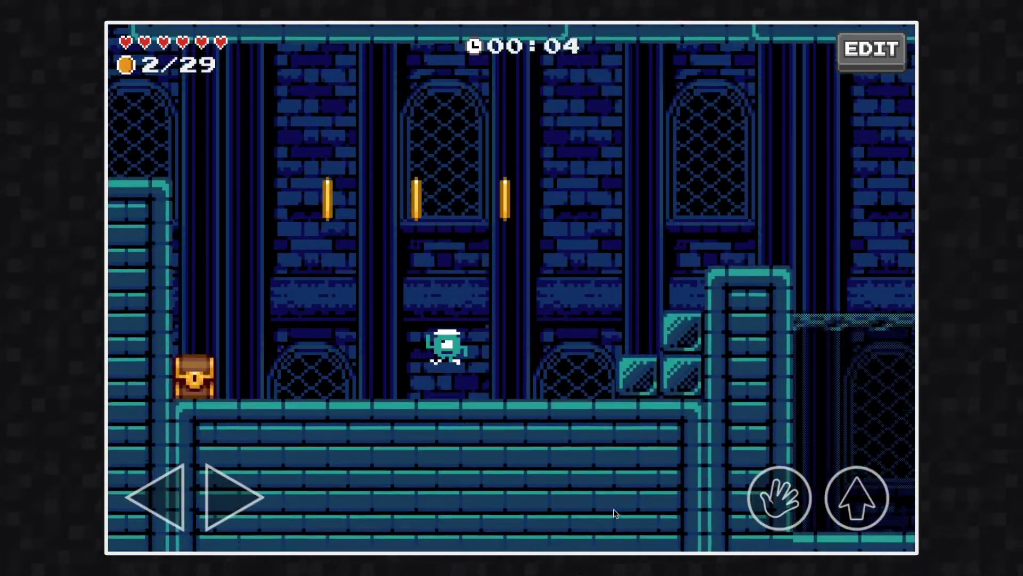
key(space)
key(space)
key(Right)
key(Left)
key(space)
key(Right)
key(Left)
key(space)
key(Right)
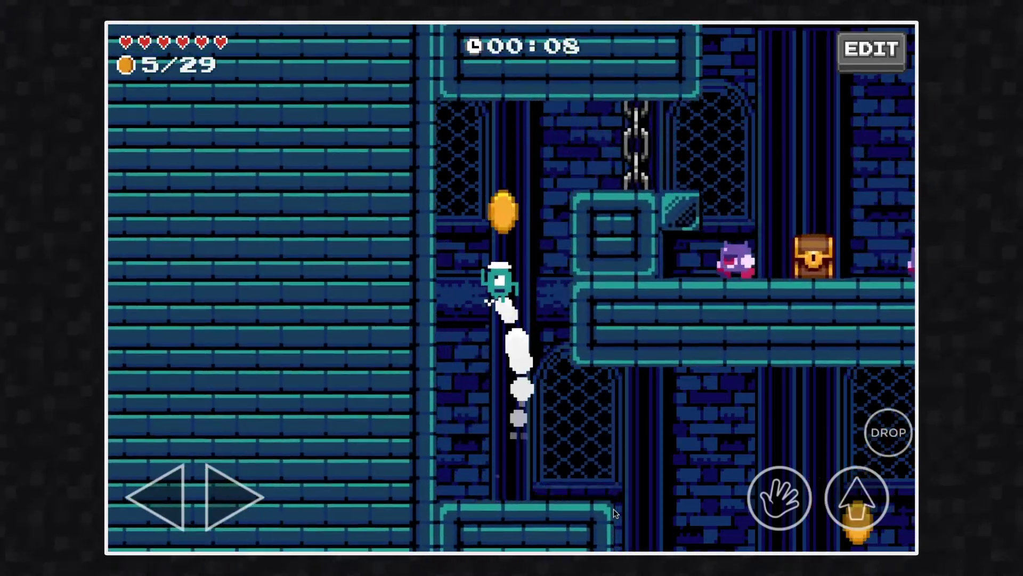
Continue the fast-character test past the lava, collect more coins near the chest and return to the Character Lab.
key(space)
key(space)
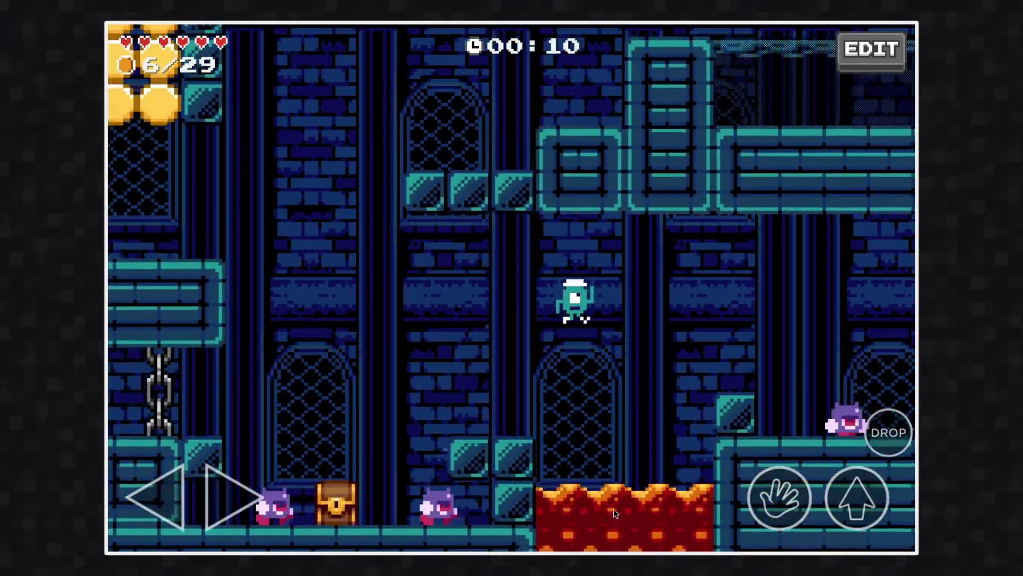
key(Right)
key(Left)
key(space)
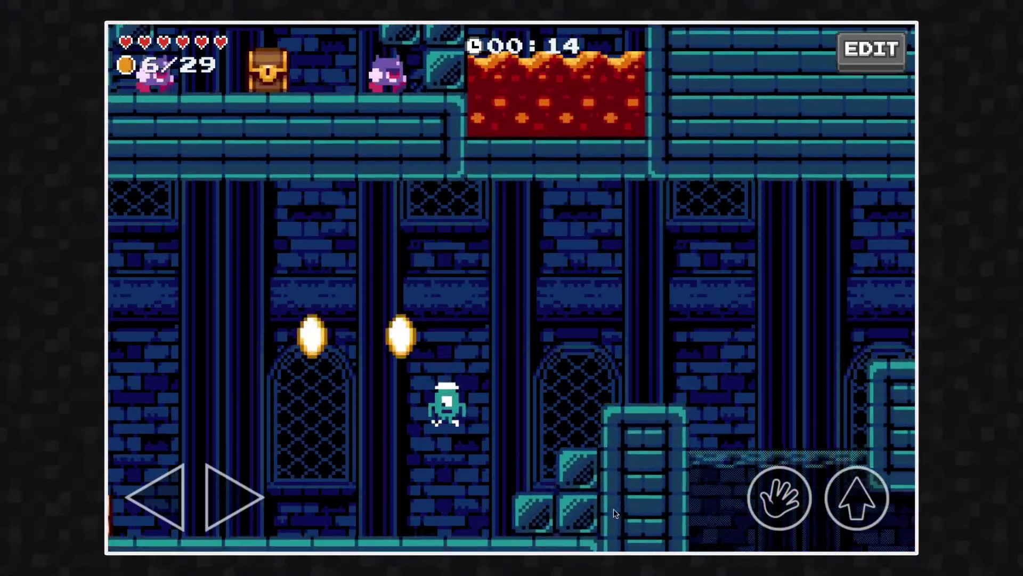
key(space)
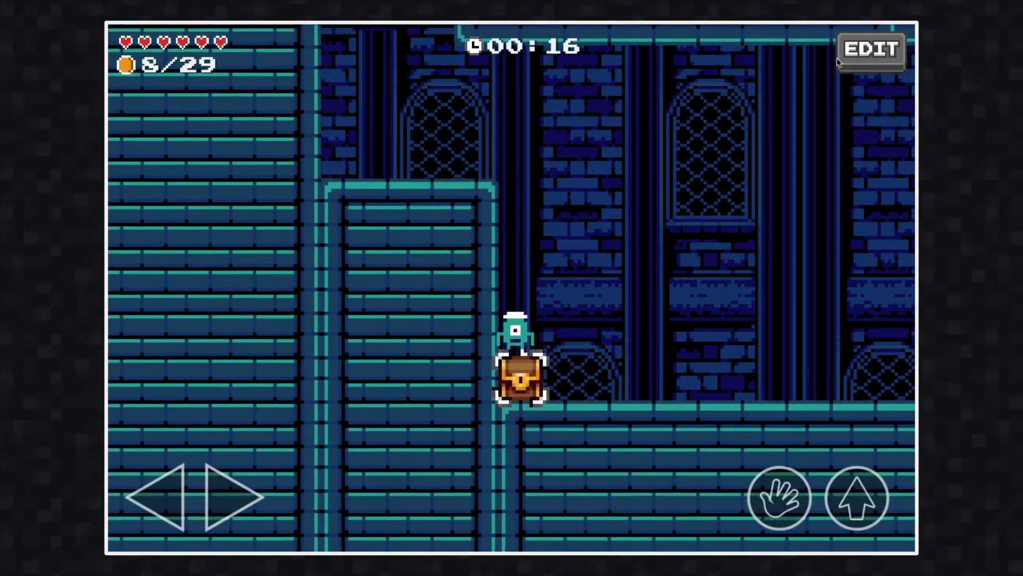
click(885, 57)
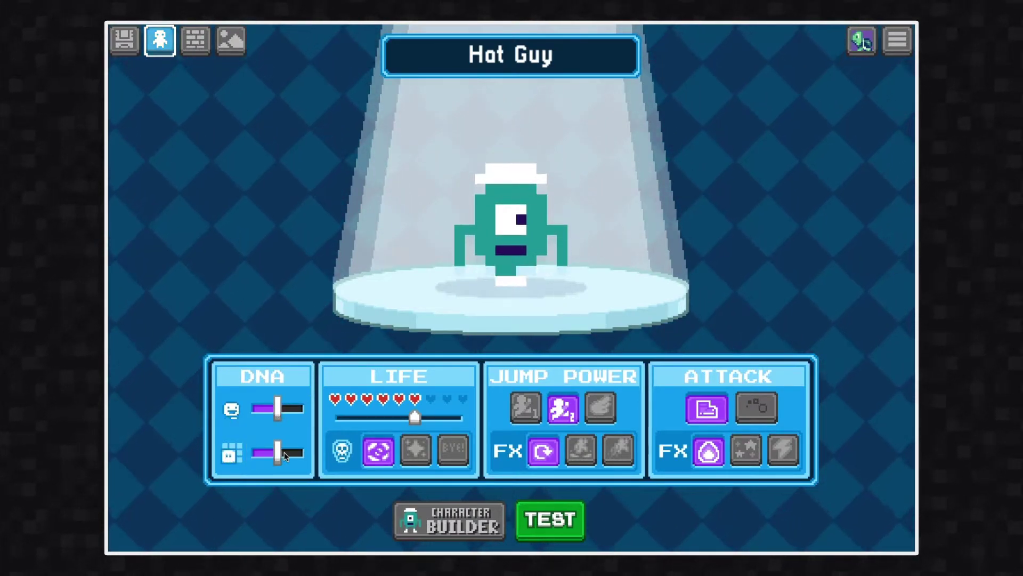
Set the DNA size to its maximum and test the enlarged Hat Guy, jumping for coins and crossing the water.
drag(274, 452, 302, 454)
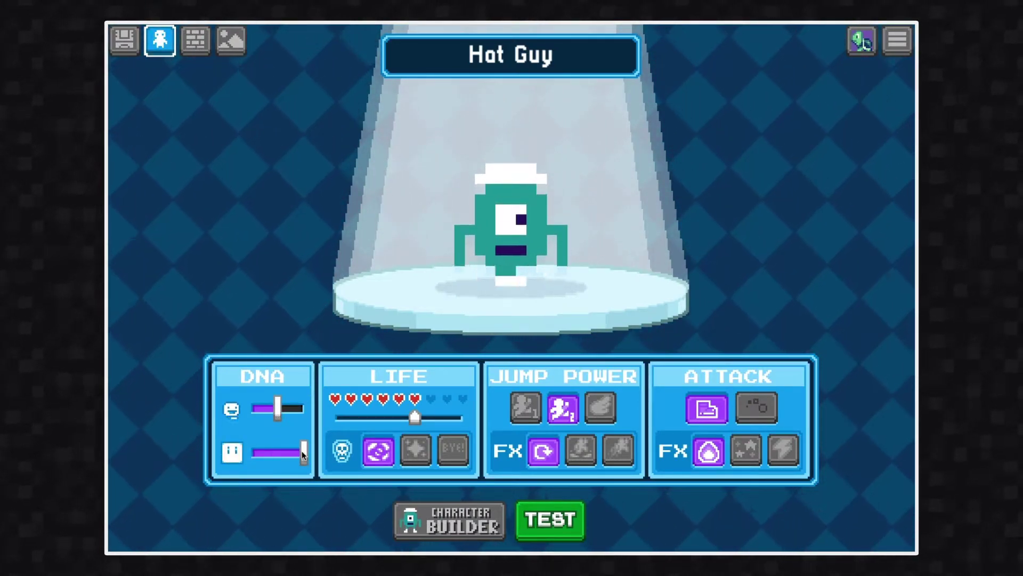
click(555, 520)
key(Up)
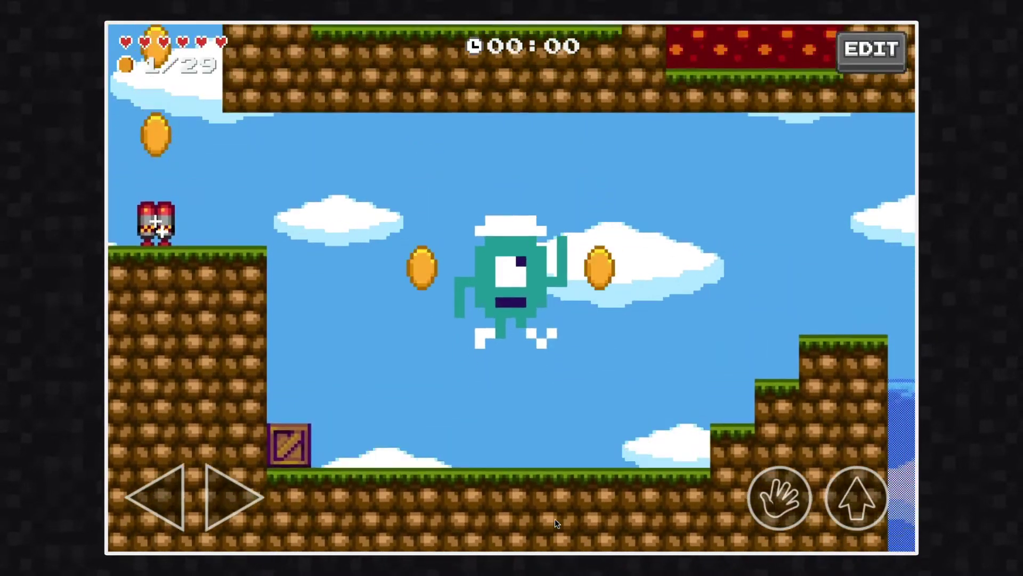
key(Up)
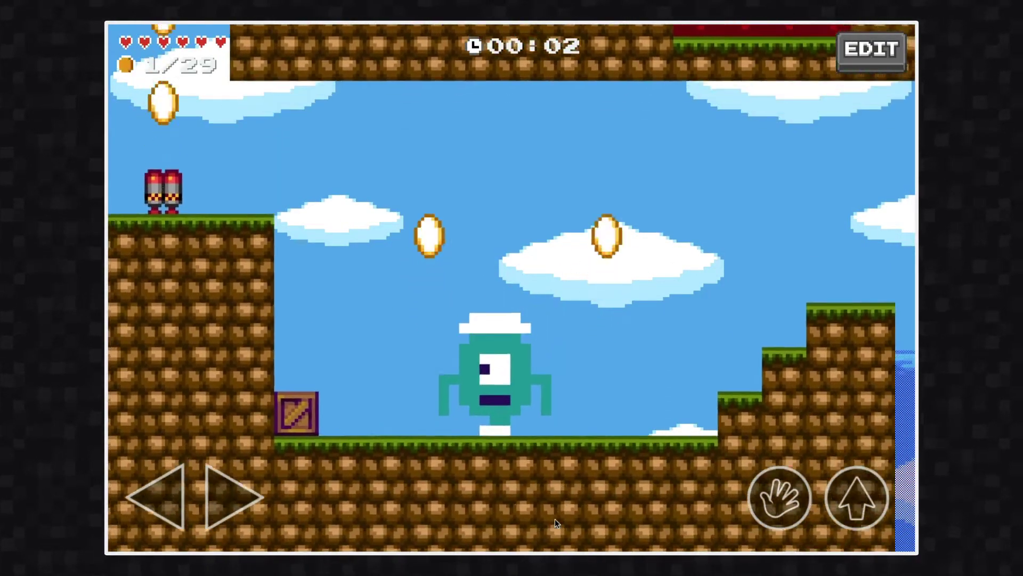
key(Right)
key(Up)
key(Right)
key(Up)
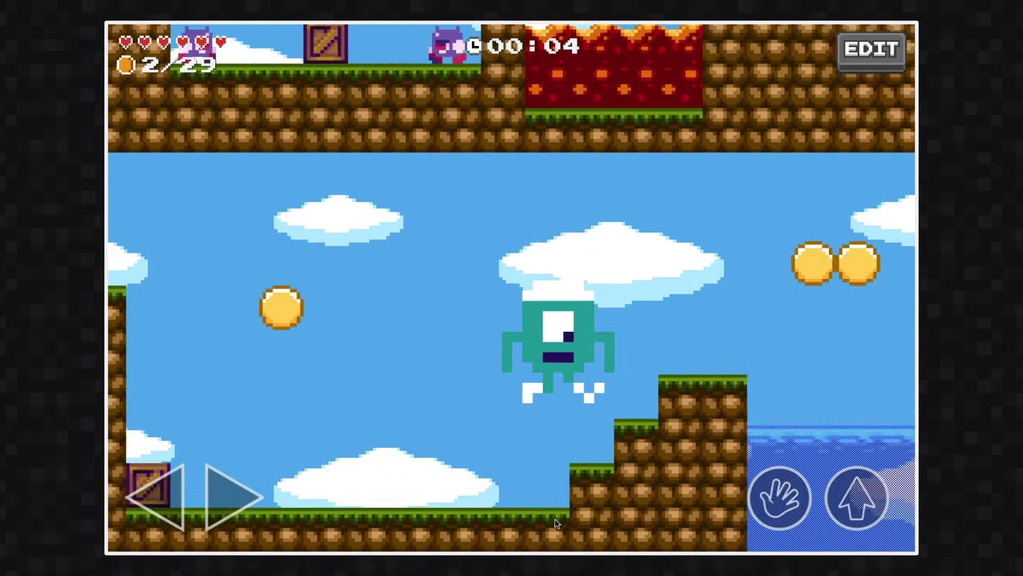
key(Right)
key(Up)
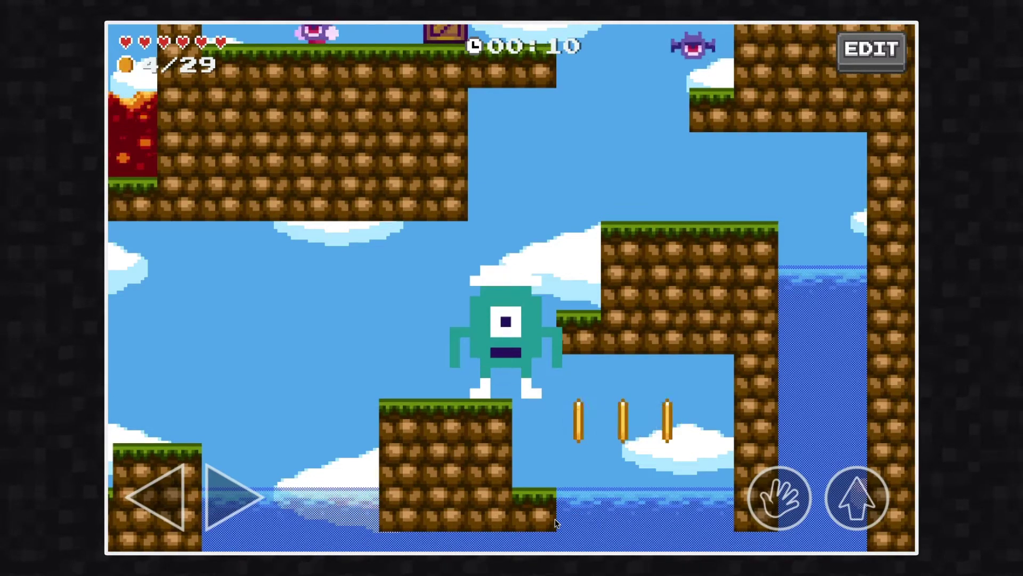
Move the enlarged Hat Guy back across the level to the crate and return to the Character Lab.
key(Up)
key(Left)
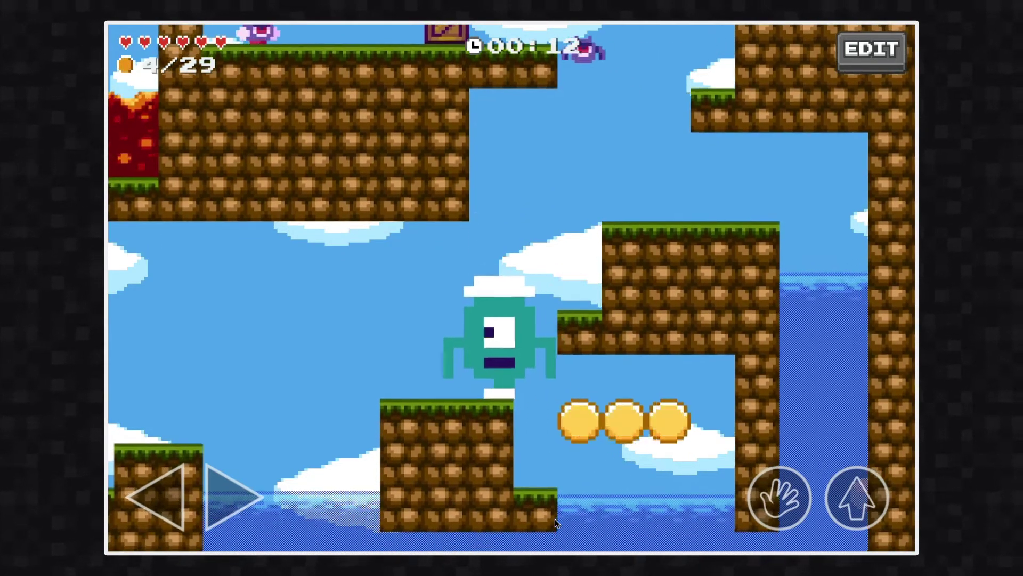
key(Up)
key(Left)
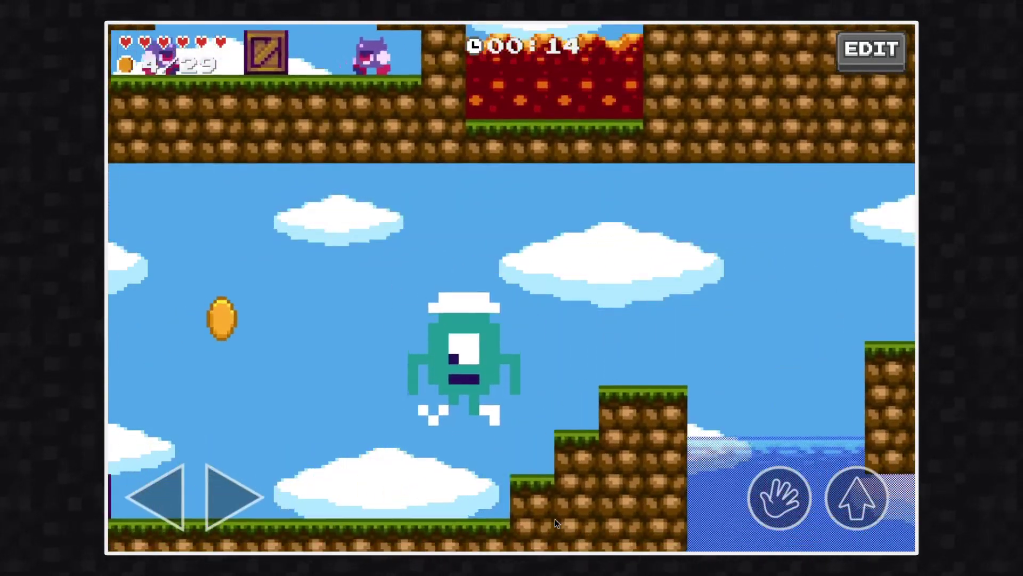
key(Left)
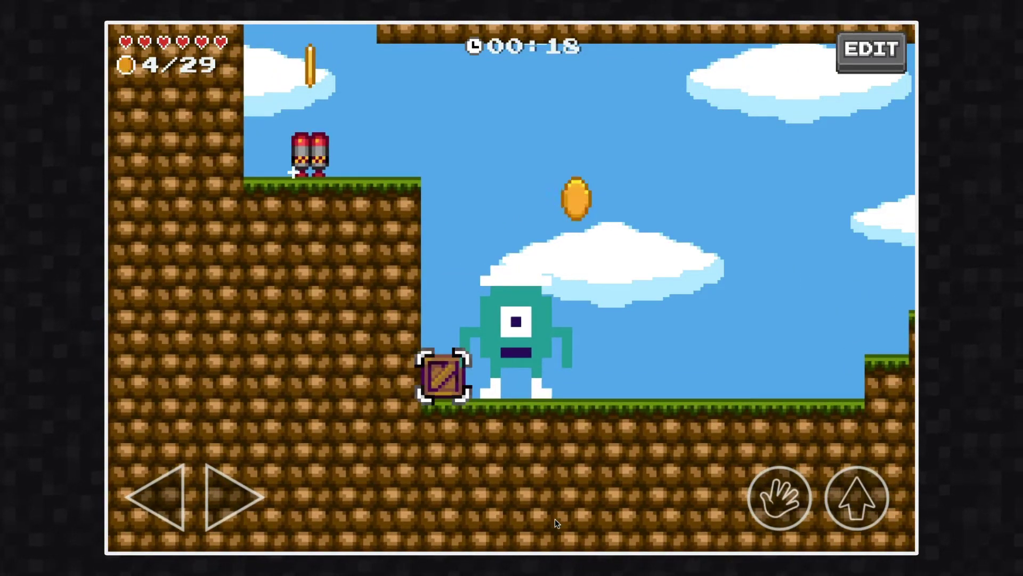
click(871, 48)
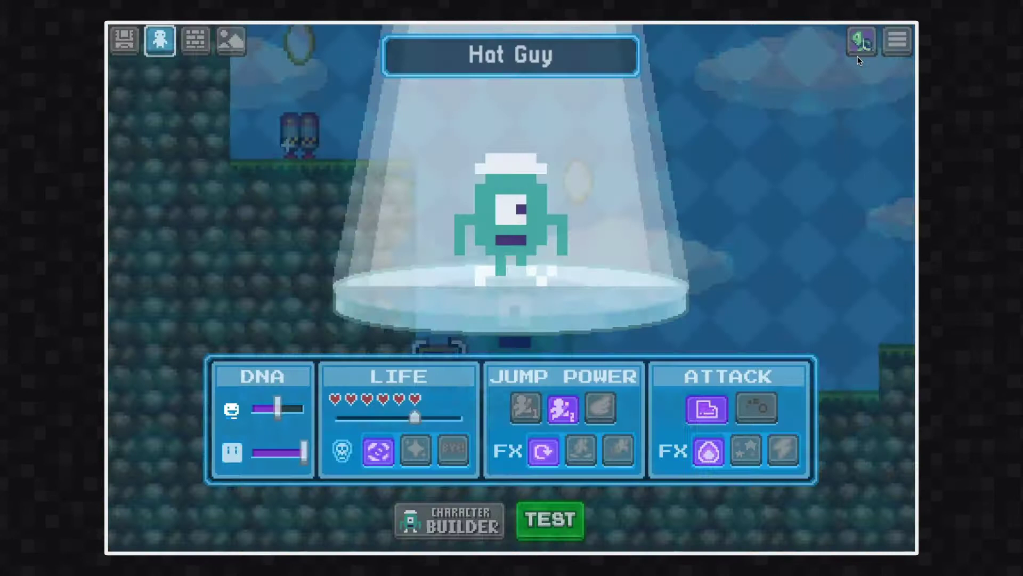
Set the DNA size to its minimum and reduce Hat Guy's life to one heart.
drag(305, 452, 217, 453)
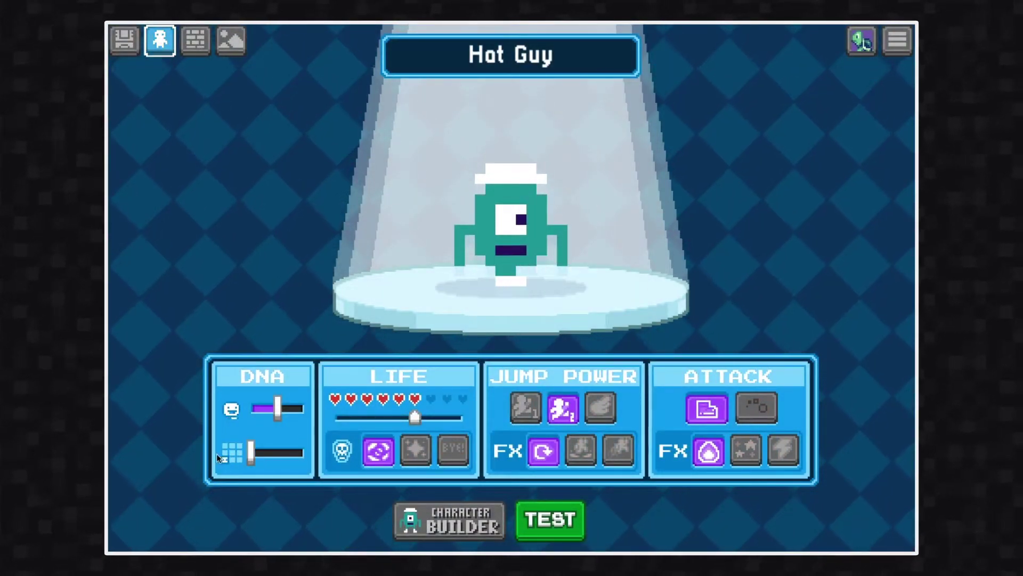
drag(415, 417, 335, 418)
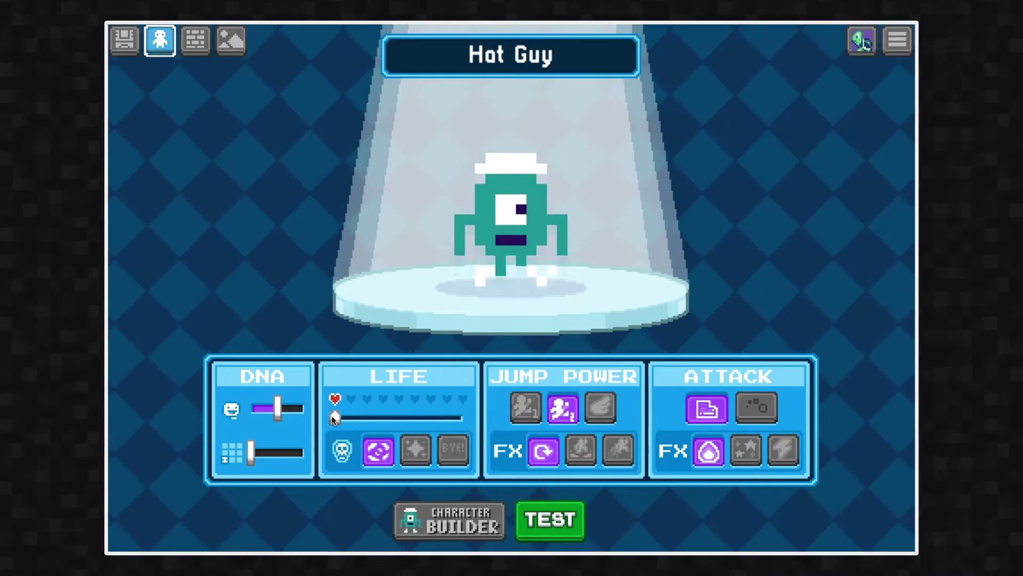
Test the one-heart Hat Guy in the cave level, jumping over the platforms and collecting coins.
click(550, 520)
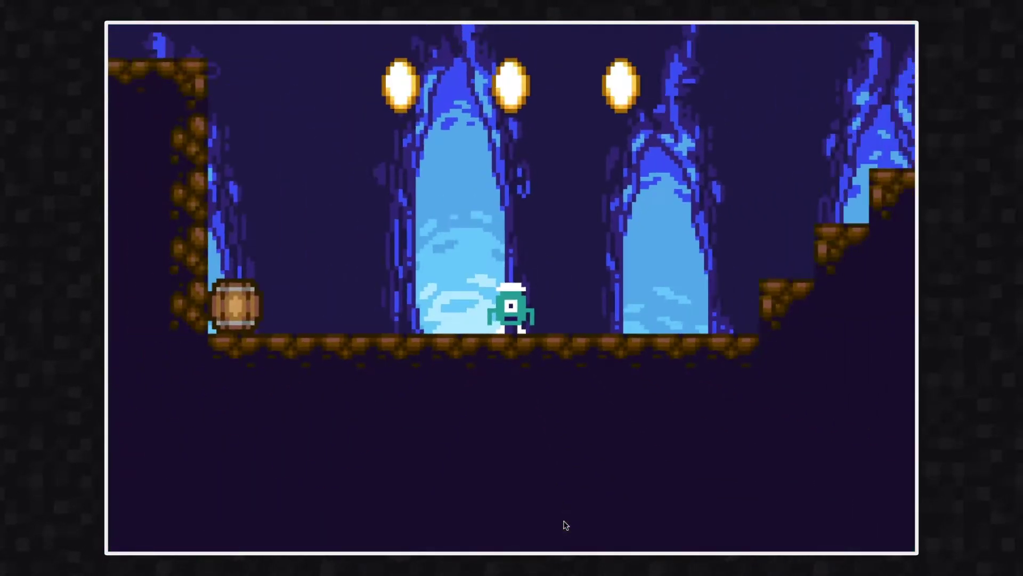
key(Right)
key(Up)
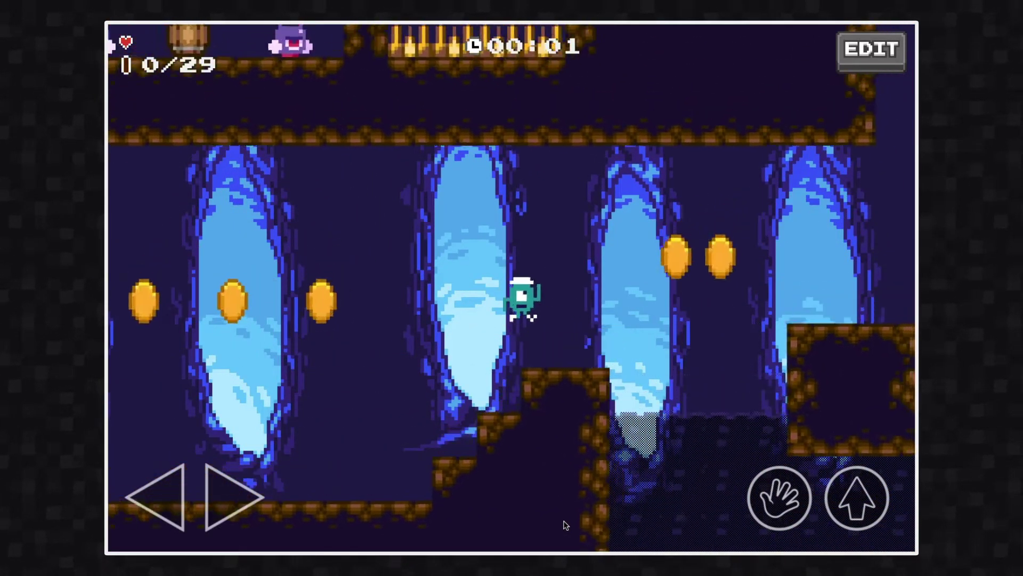
key(Up)
key(Up)
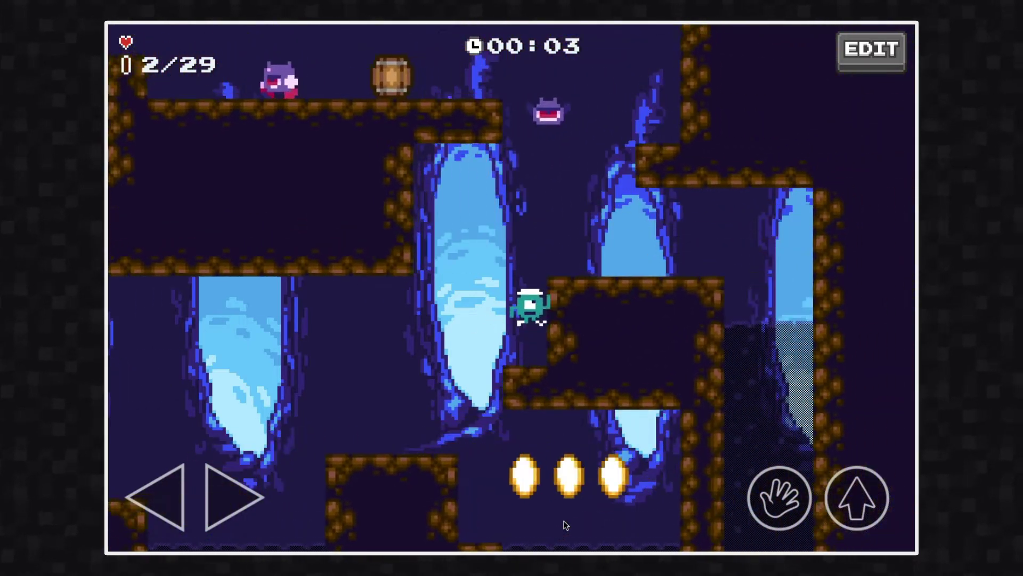
key(Up)
key(Up)
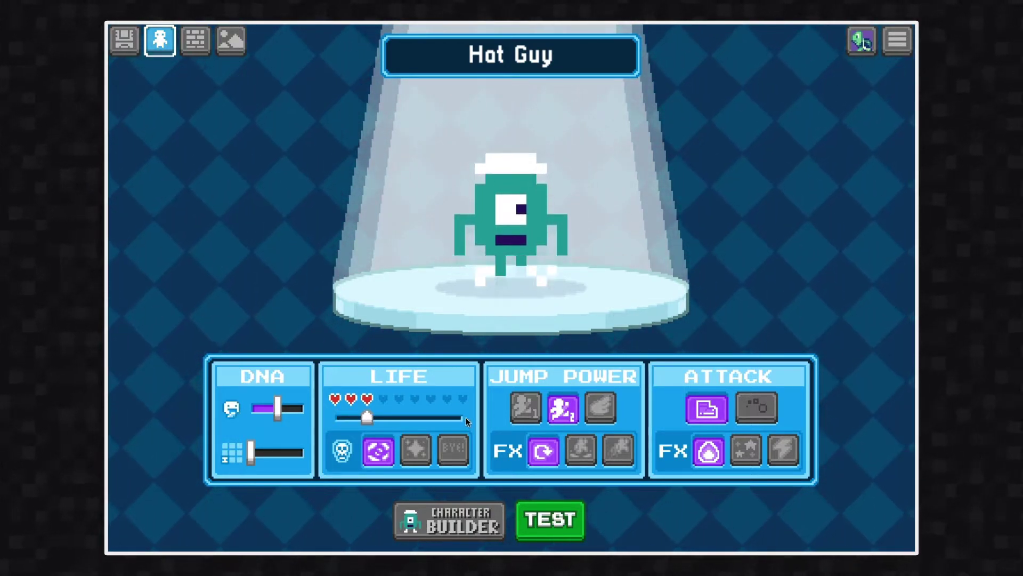
Try Hat Guy's single and double jump options and set the jump power to flying.
click(534, 411)
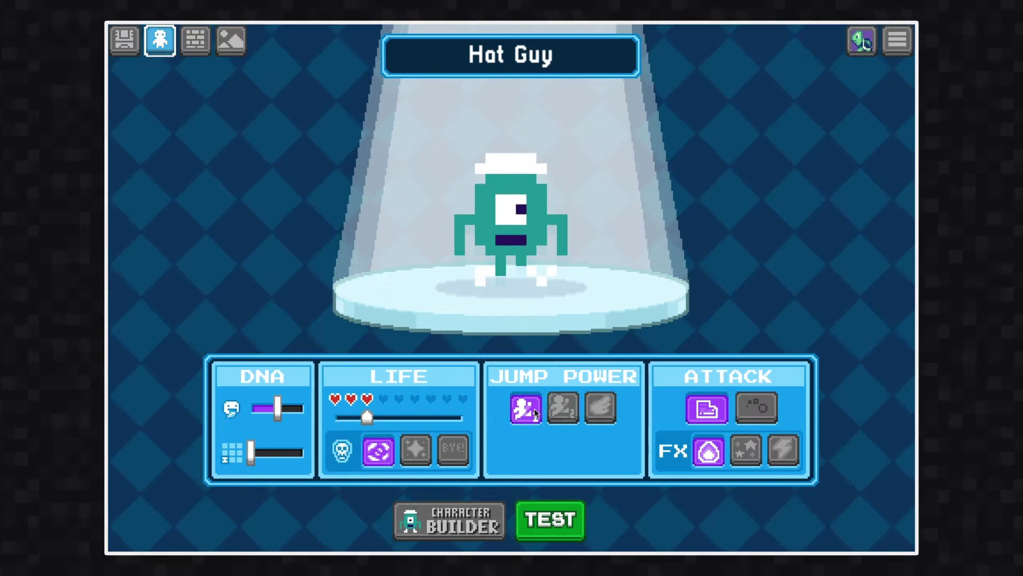
click(565, 404)
click(611, 402)
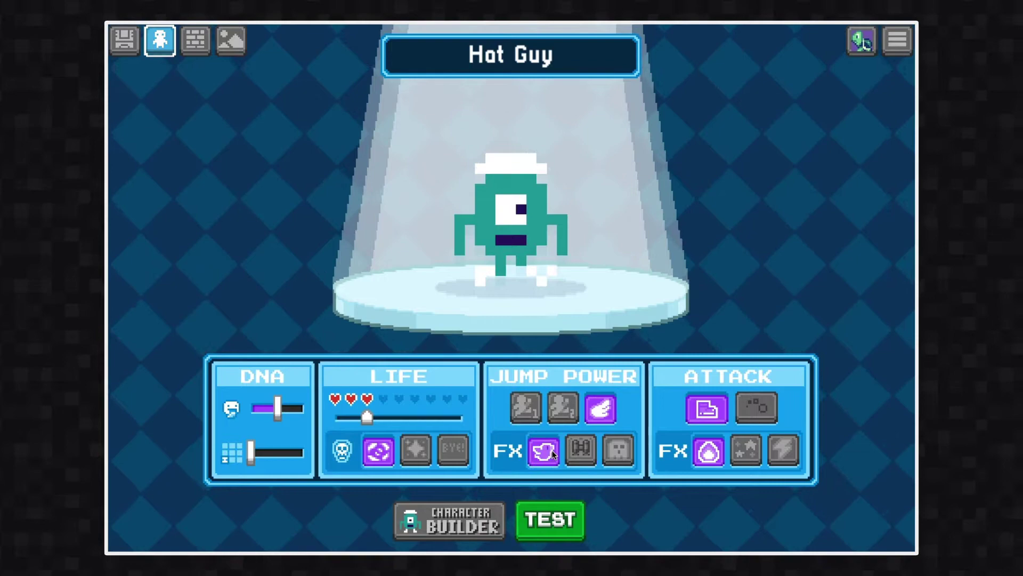
Test the flying Hat Guy in the desert level, collecting the coins above the palm trees and beyond the steps.
click(567, 521)
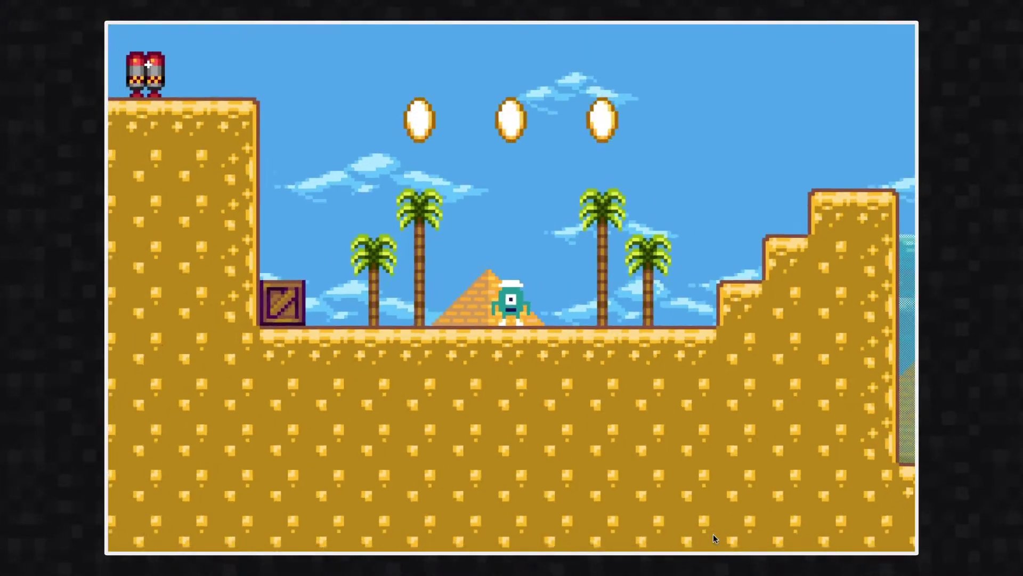
key(Right)
key(Up)
key(Left)
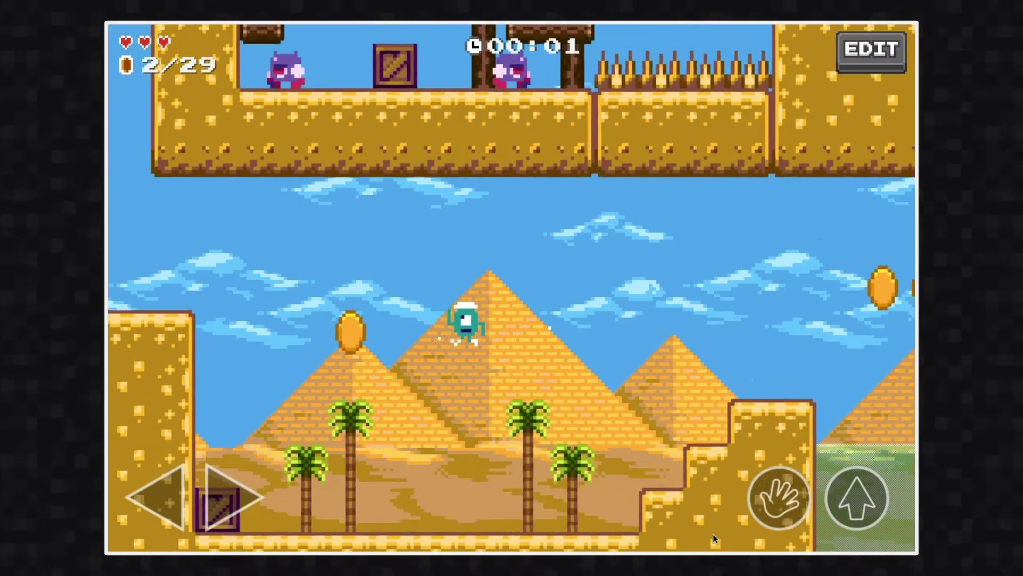
key(Right)
key(Up)
key(Up)
key(Up)
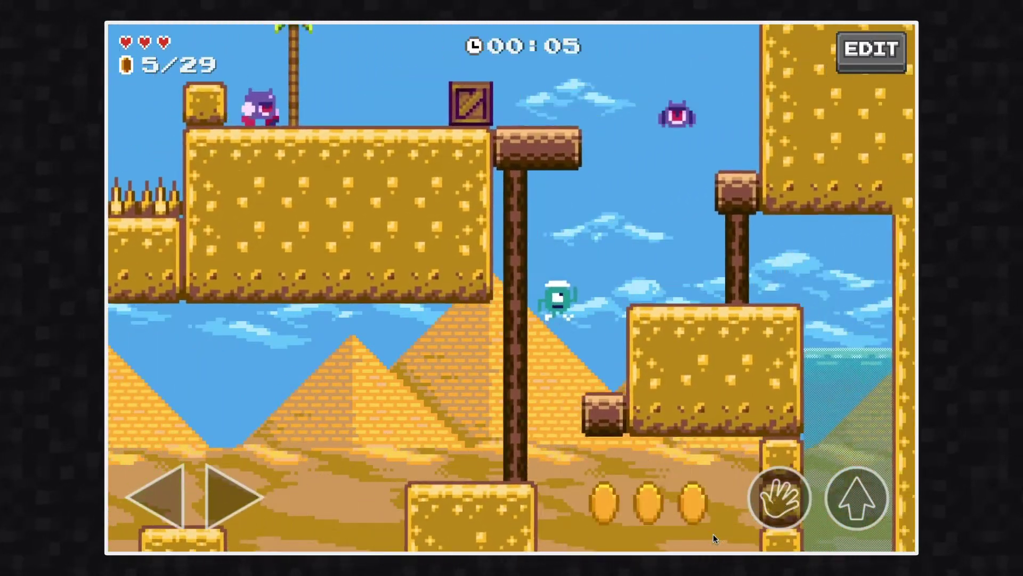
Fly Hat Guy up the vertical shaft past the flying enemy, collecting the stacked coins.
key(Left)
key(Right)
key(Up)
key(Left)
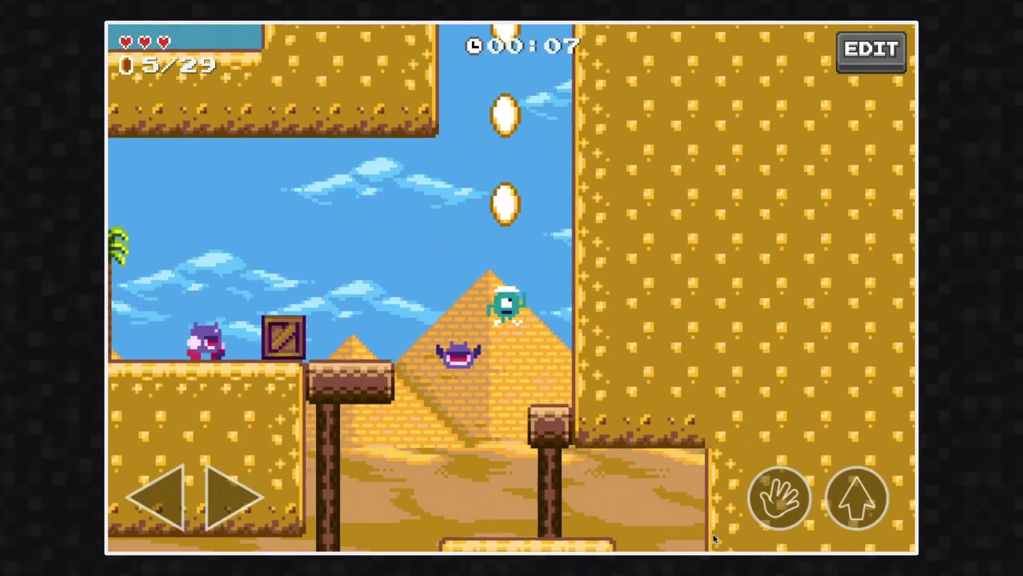
key(Right)
key(Left)
key(Up)
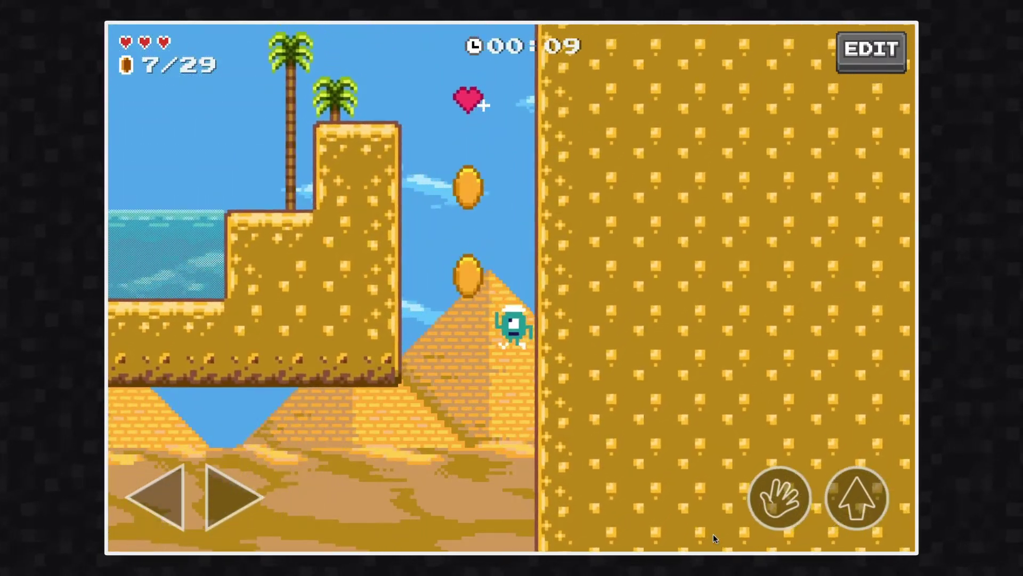
key(Up)
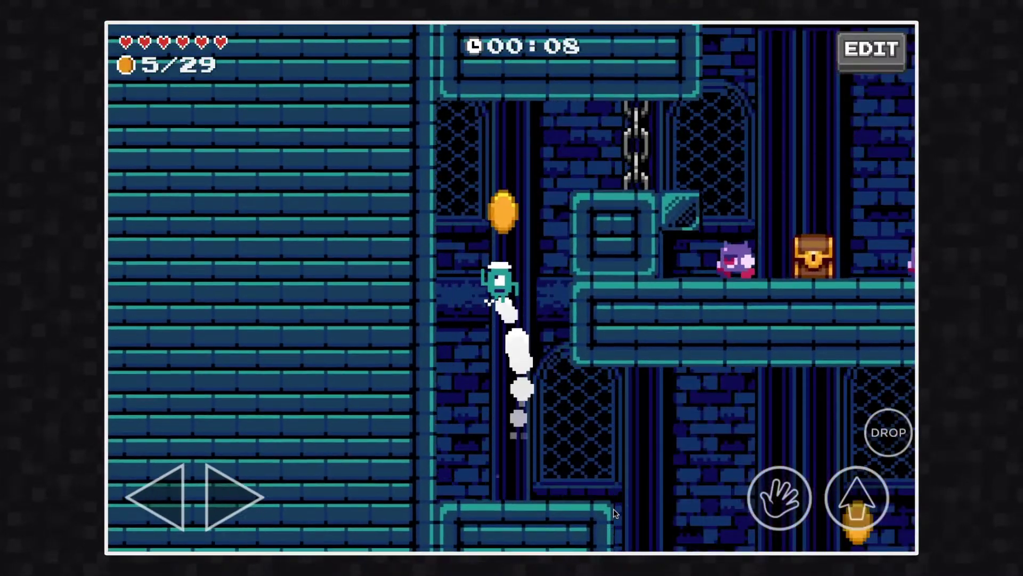
Fly Hat Guy past the single coin and over the chained block in the castle level.
key(Right)
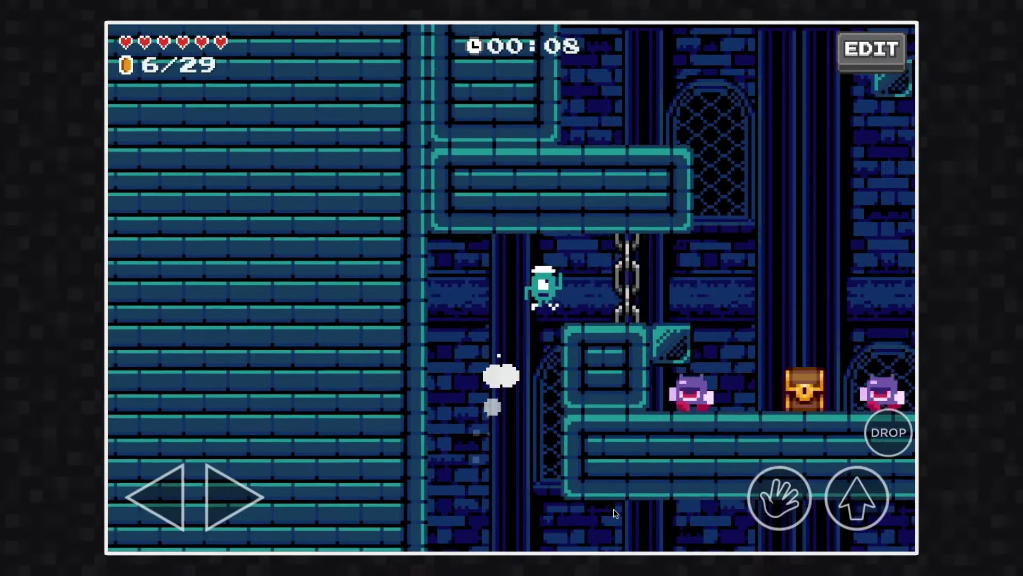
key(Up)
key(Up)
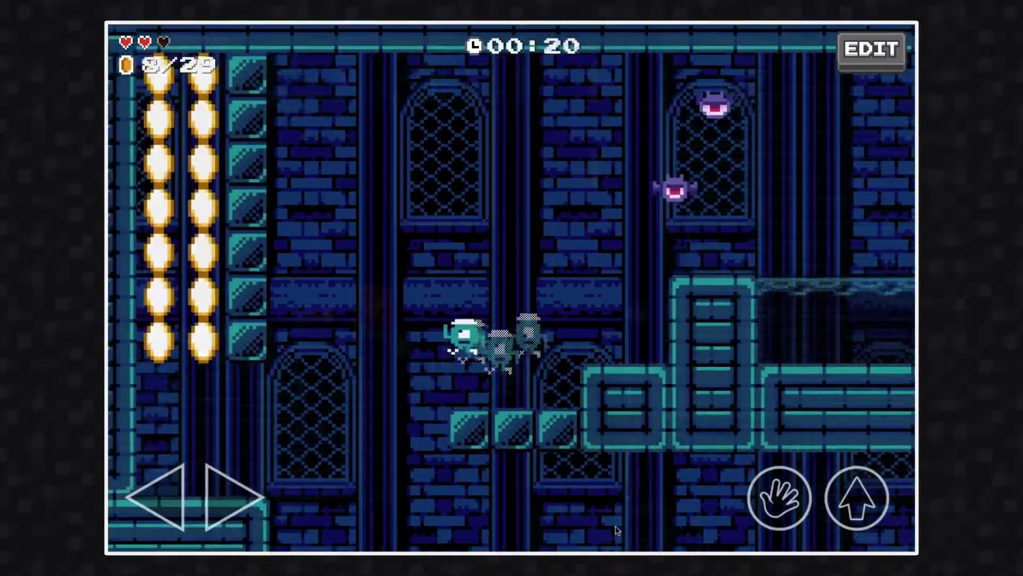
Fly Hat Guy into the narrow shaft behind the stacked blocks and collect the double column of coins.
key(Left)
key(Up)
key(Up)
key(Up)
key(Right)
key(Left)
key(Up)
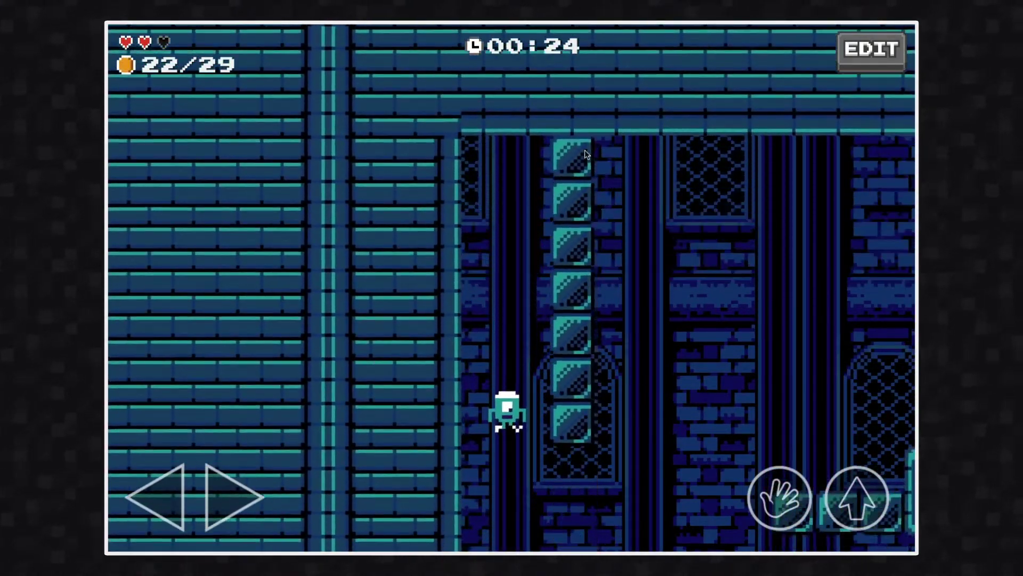
End the castle test and set Hat Guy's jump power to double jump with the second jump effect.
click(872, 53)
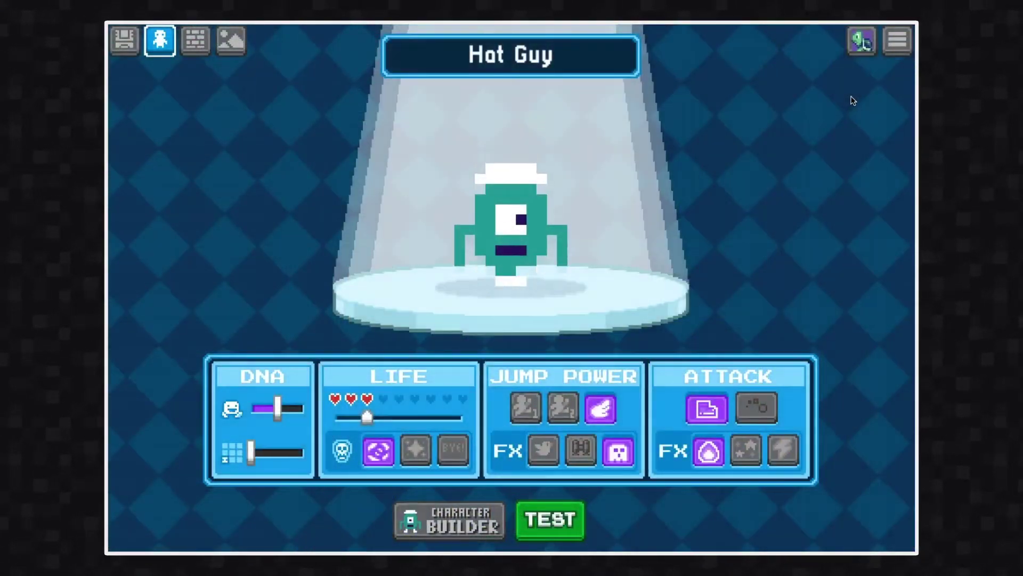
click(568, 408)
click(580, 453)
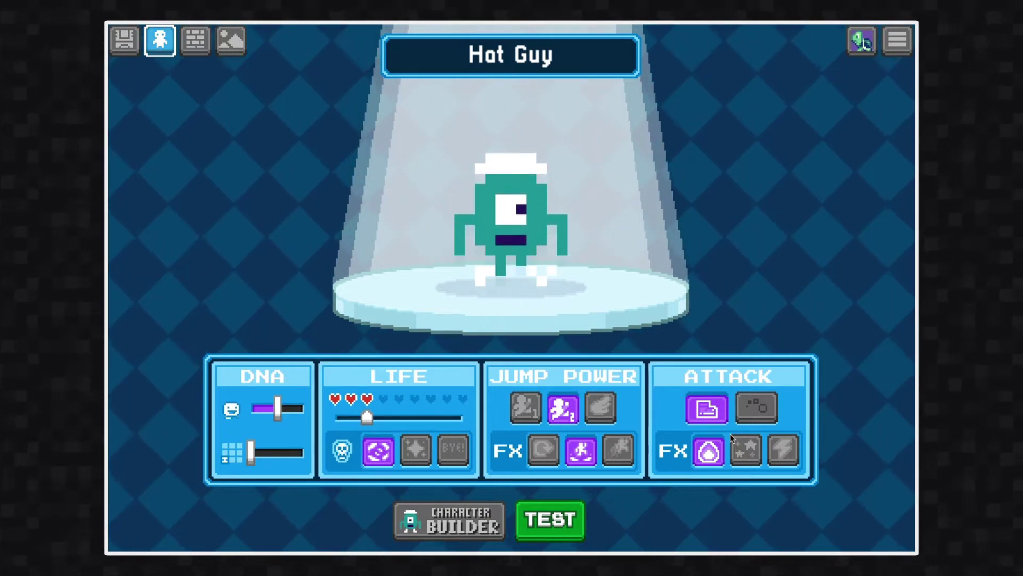
Try the fire, star and lightning effects for Hat Guy's close-range attack.
click(717, 448)
click(737, 448)
click(788, 451)
click(753, 452)
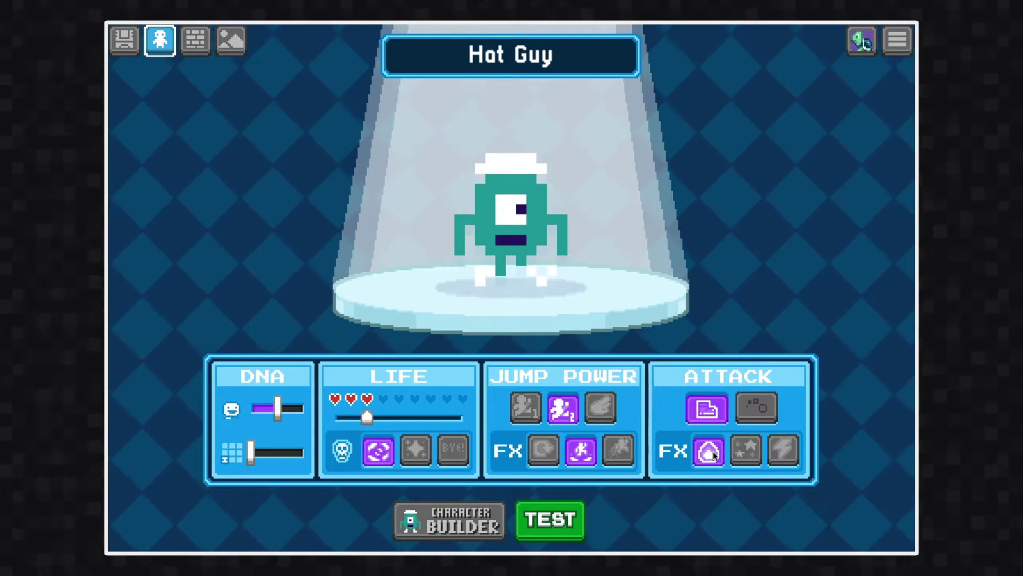
click(776, 449)
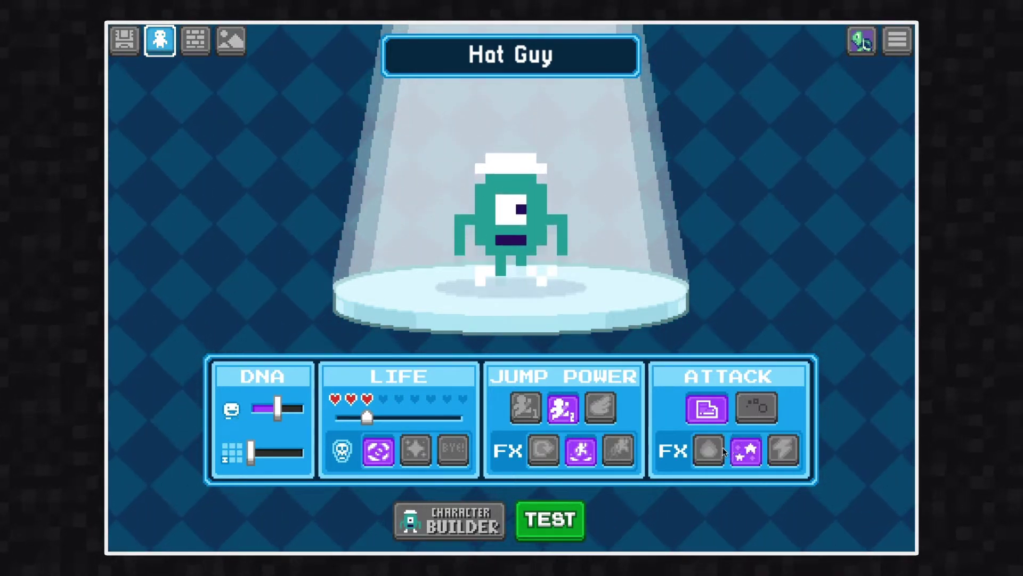
click(779, 451)
click(715, 447)
click(746, 450)
click(780, 452)
click(709, 450)
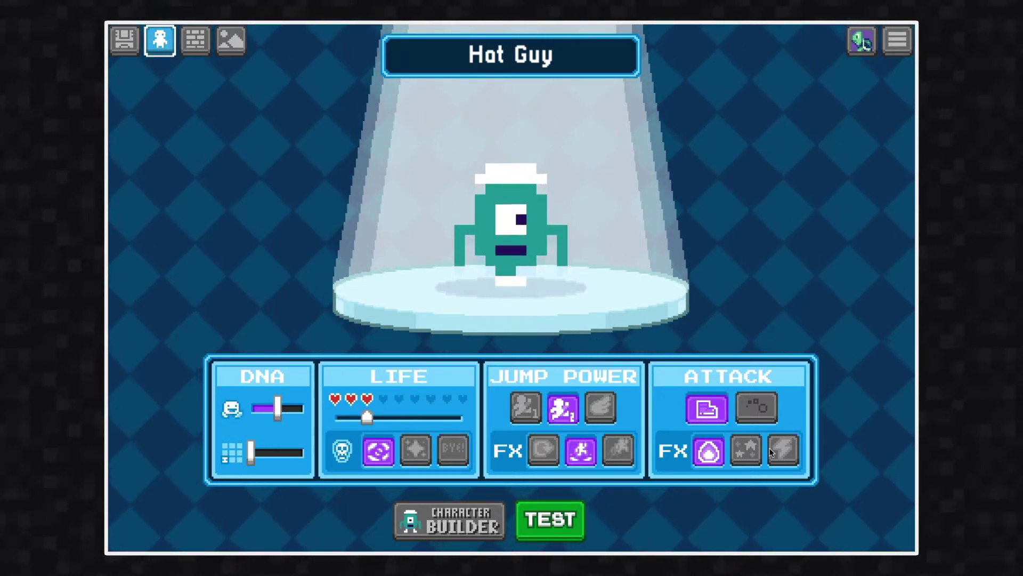
click(770, 448)
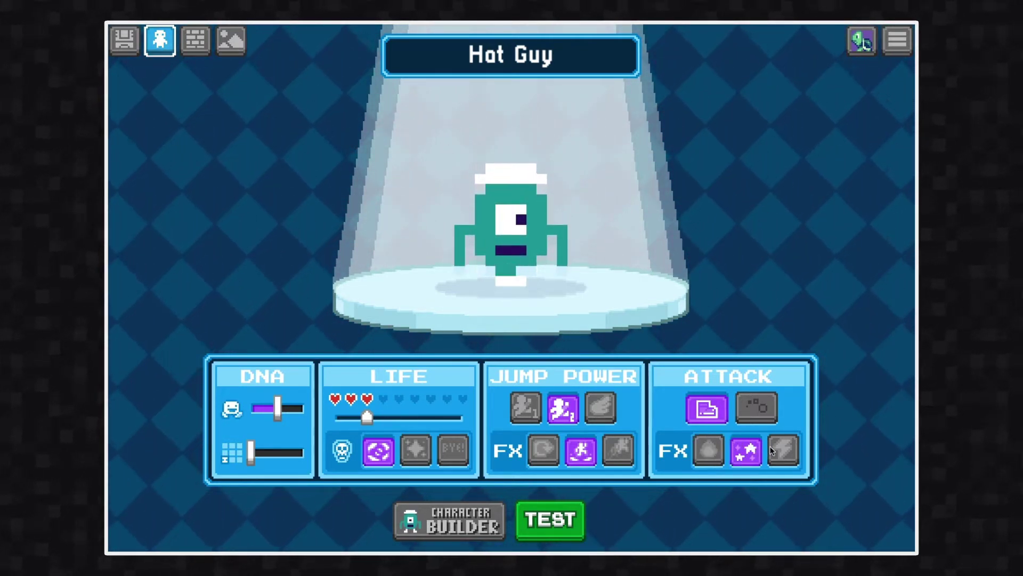
Choose the fire attack effect and switch Hat Guy's attack to the ranged projectile.
click(720, 450)
click(757, 409)
click(757, 409)
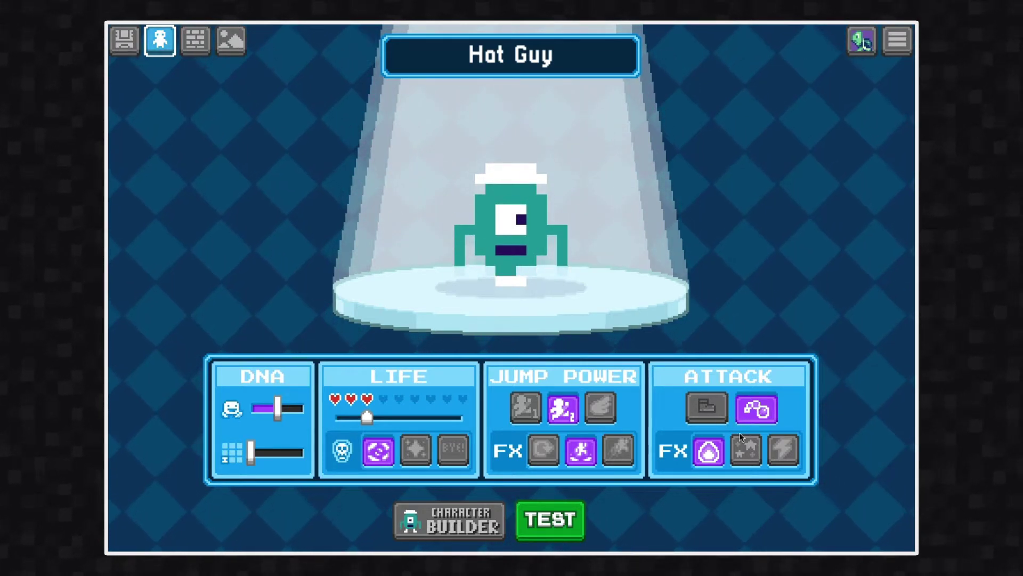
Start a test in the grassy level, firing fireballs and jumping from the starting ground towards the dirt steps.
click(558, 524)
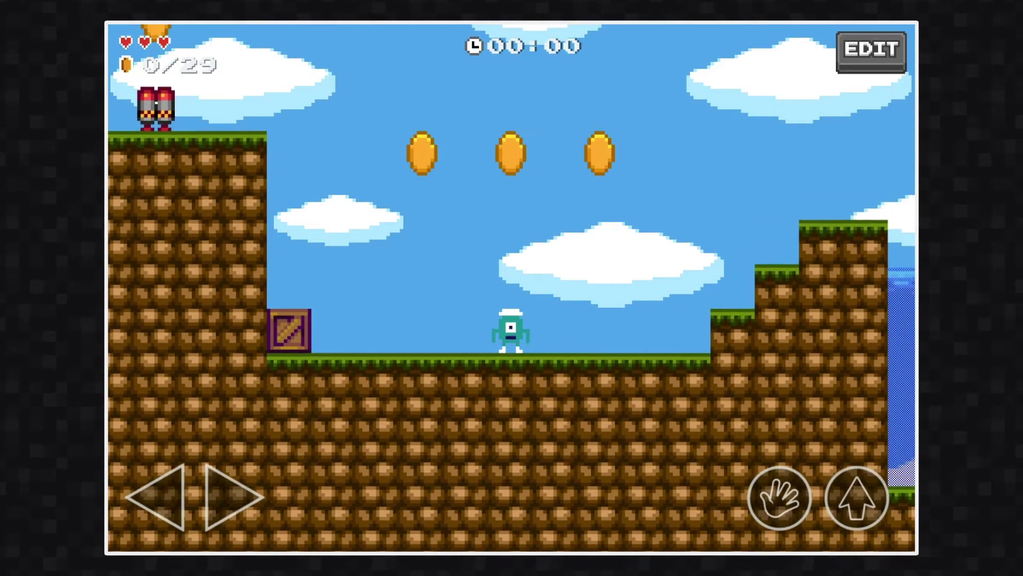
key(Up)
key(space)
key(space)
key(space)
key(x)
key(Right)
key(Up)
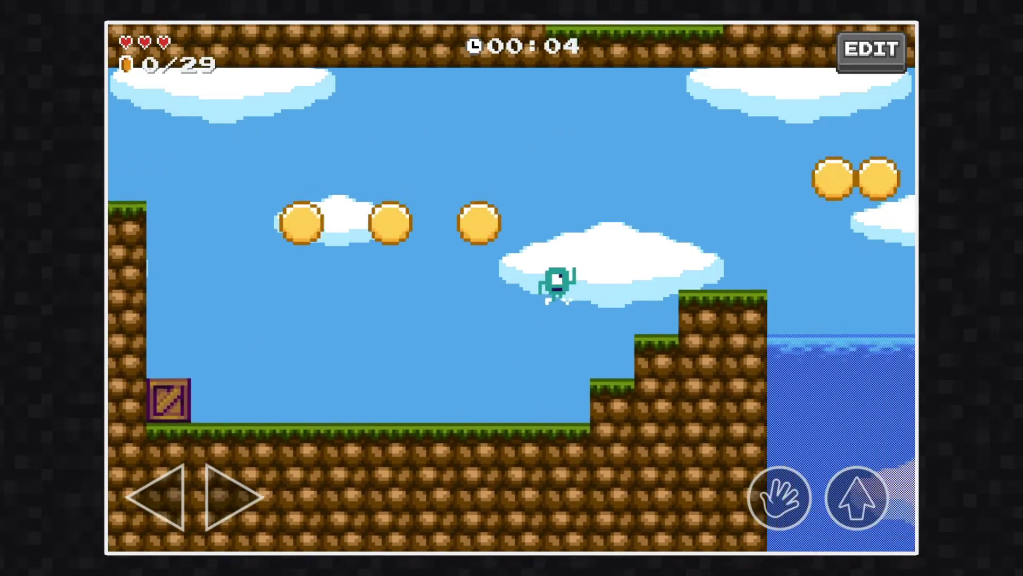
Jump Hat Guy over the steps and water, collecting two coins and shooting fireballs up to the crate ledge.
key(Up)
key(x)
key(x)
key(Right)
key(Up)
key(Right)
key(Up)
key(Up)
key(Up)
key(x)
key(Right)
key(Up)
key(Left)
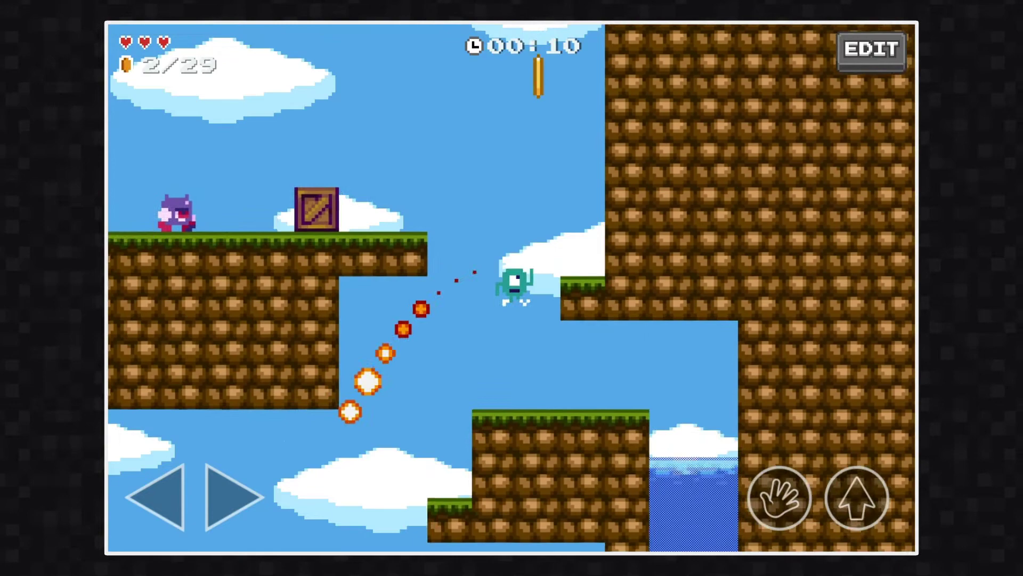
Shoot fireballs along the crate ledge and jump Hat Guy across the lava pit.
key(Up)
key(Left)
key(Up)
key(x)
key(x)
key(Left)
key(Up)
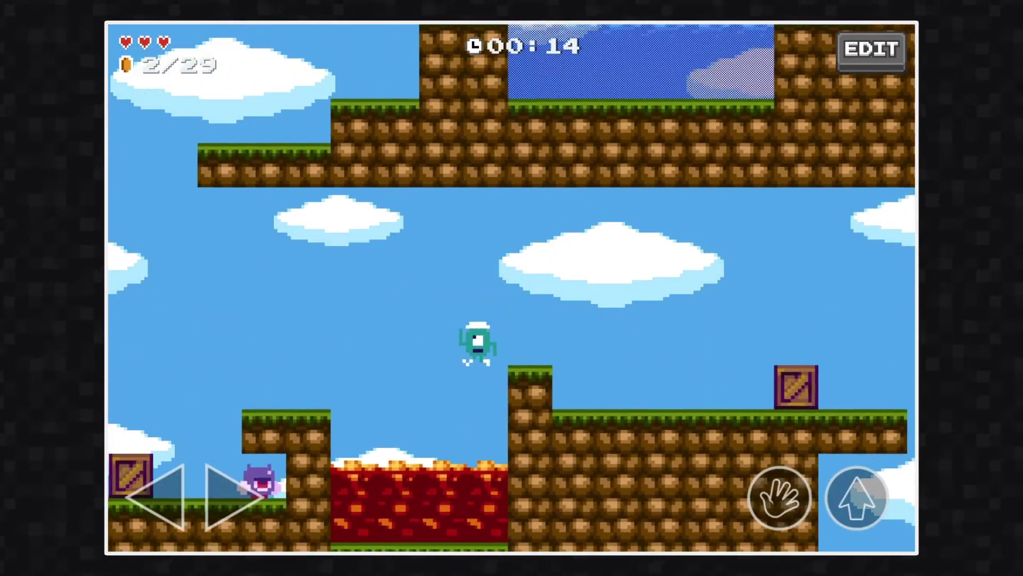
key(x)
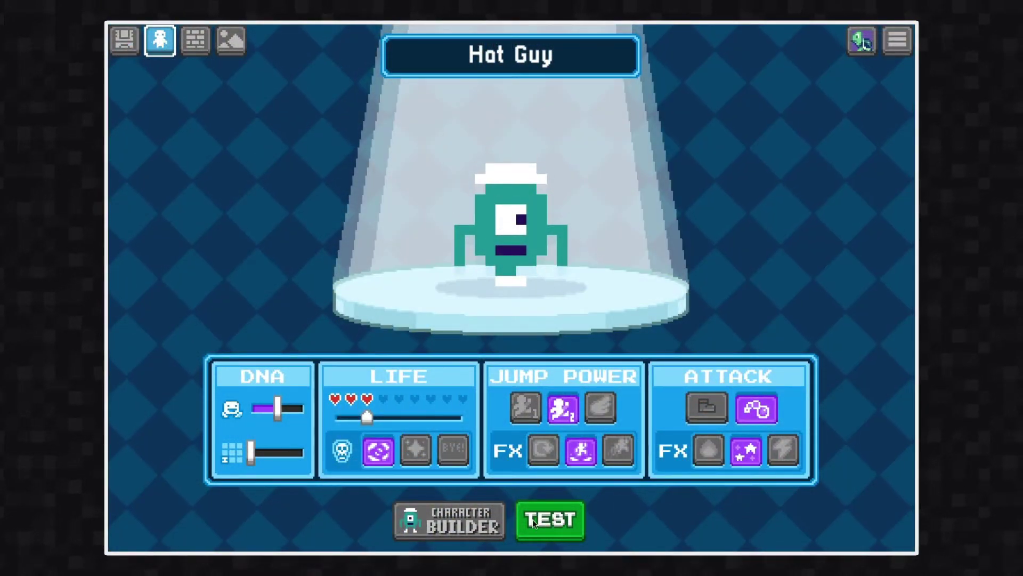
Test the star-effect projectile in the cave level, crossing the steps and water and collecting the two coins.
click(533, 520)
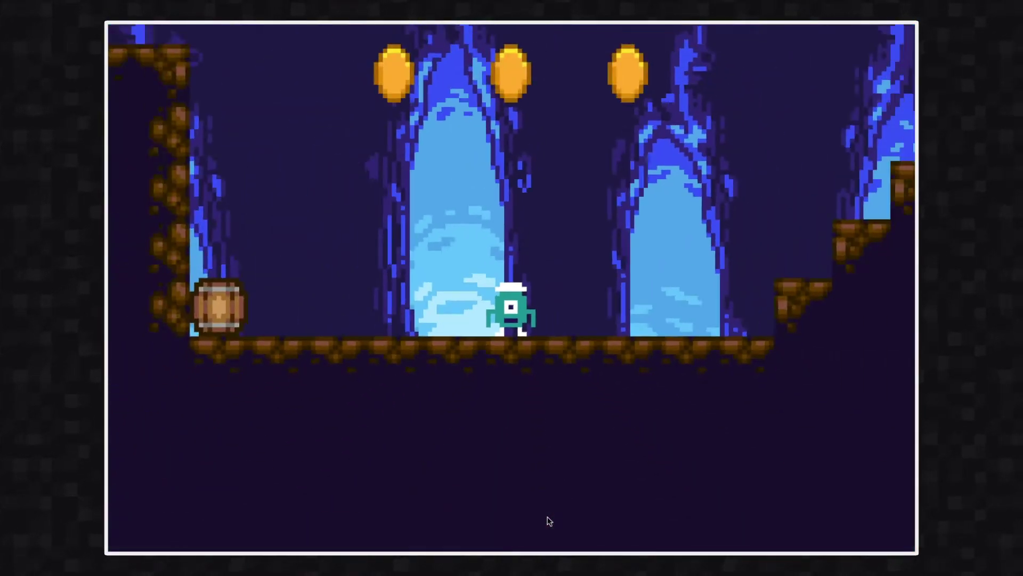
key(Right)
key(space)
key(space)
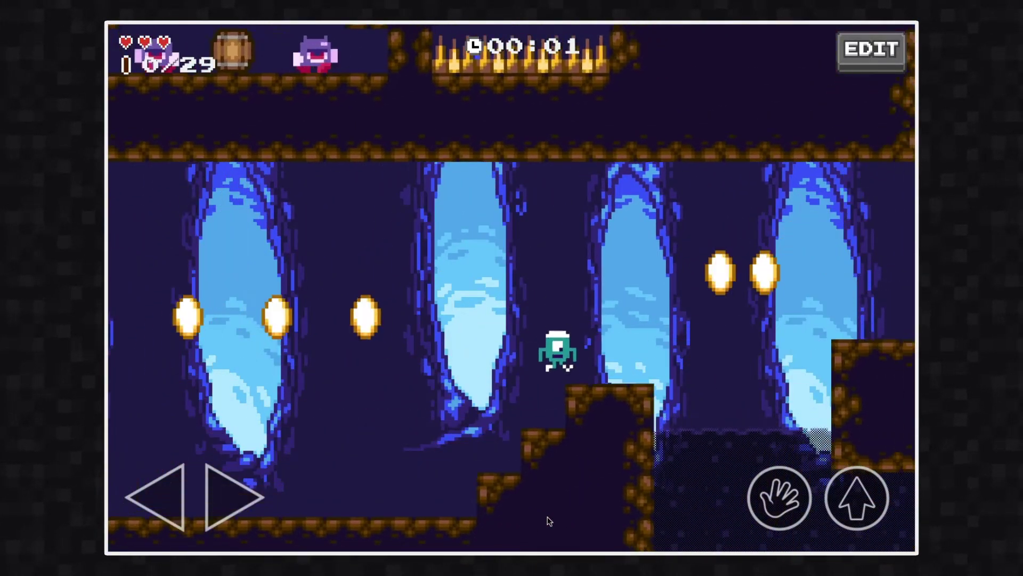
key(space)
key(Right)
key(space)
key(space)
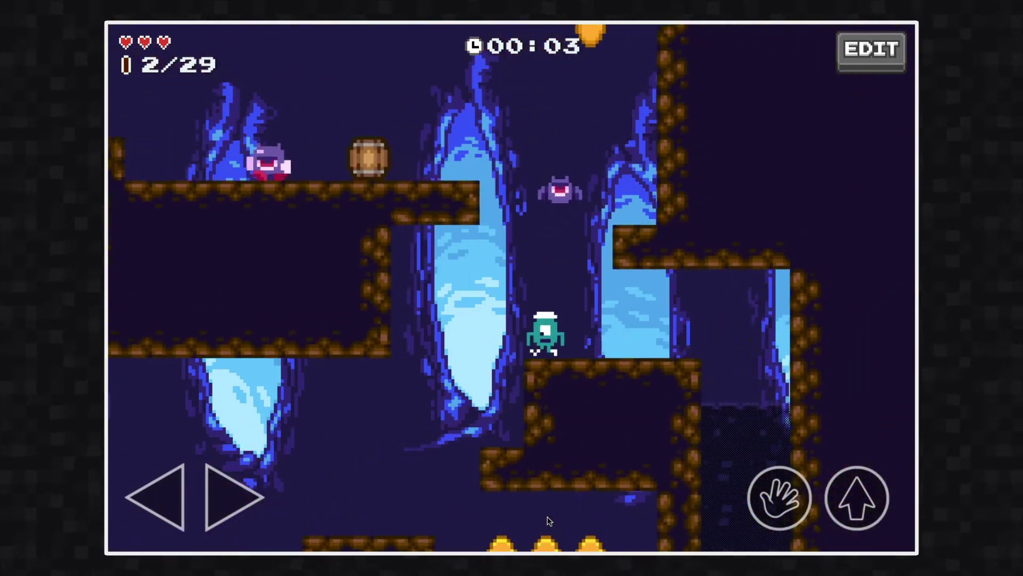
Shoot the flying enemy in the cave shaft and jump up towards the barrel ledge.
key(space)
key(space)
key(Left)
key(x)
key(space)
key(Left)
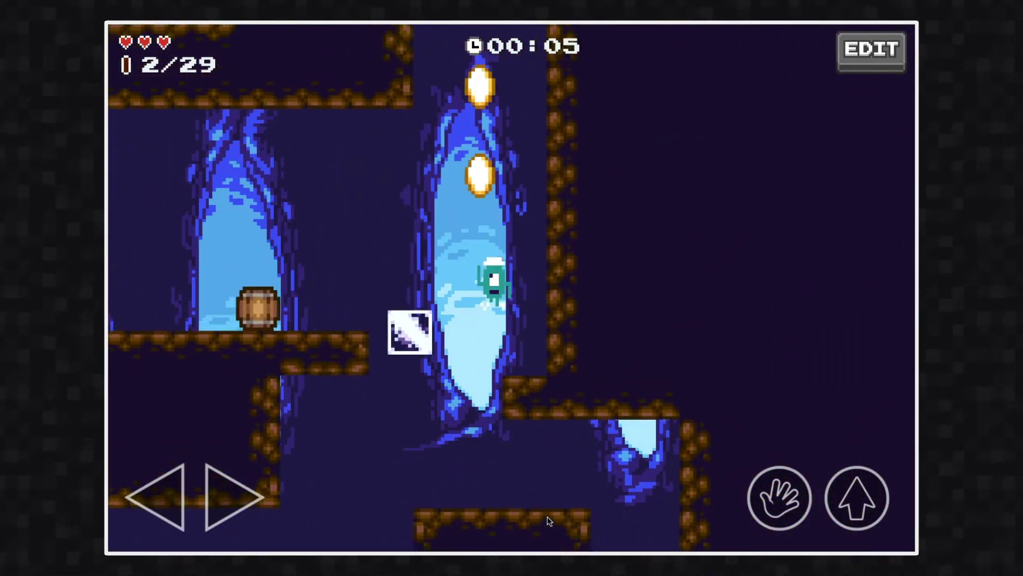
Land Hat Guy on the barrel ledge, attack the walking enemy there and pick up the barrel.
key(Left)
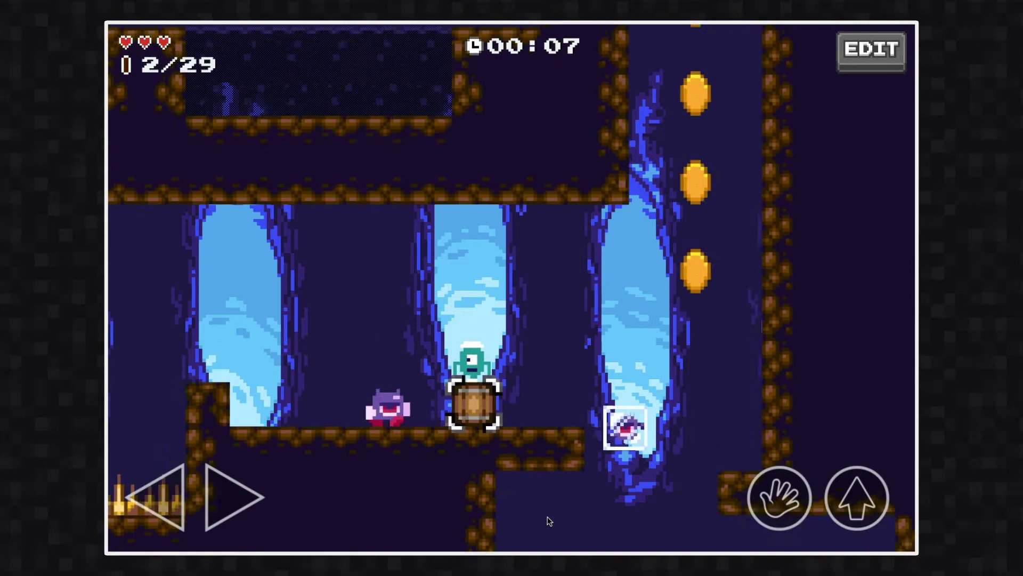
key(space)
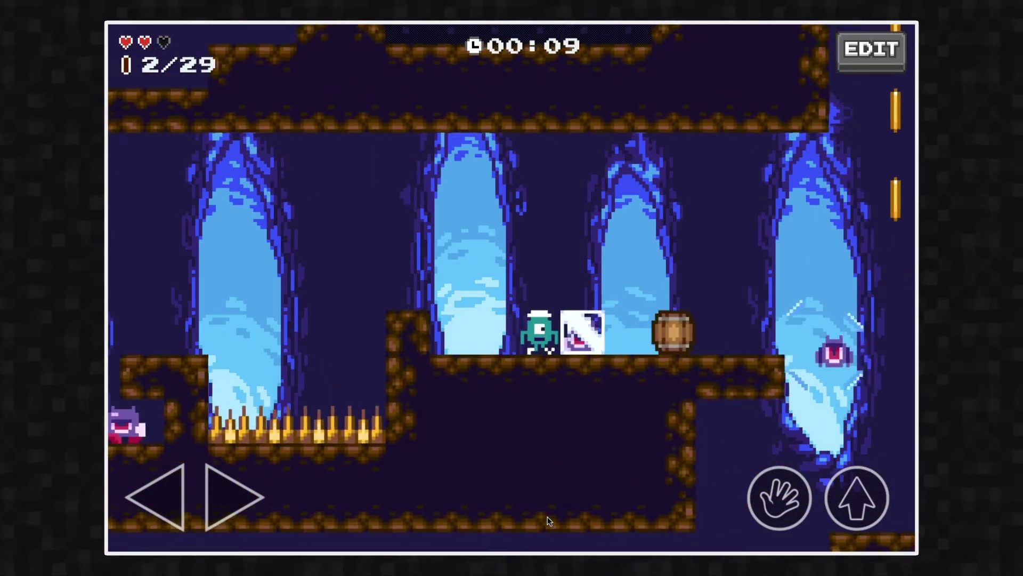
key(Up)
key(Left)
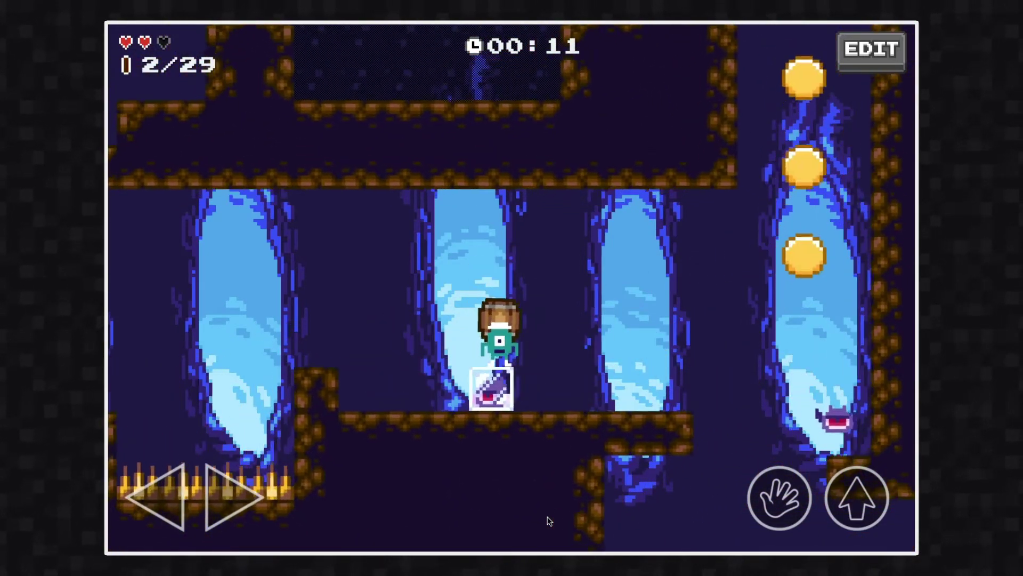
key(Left)
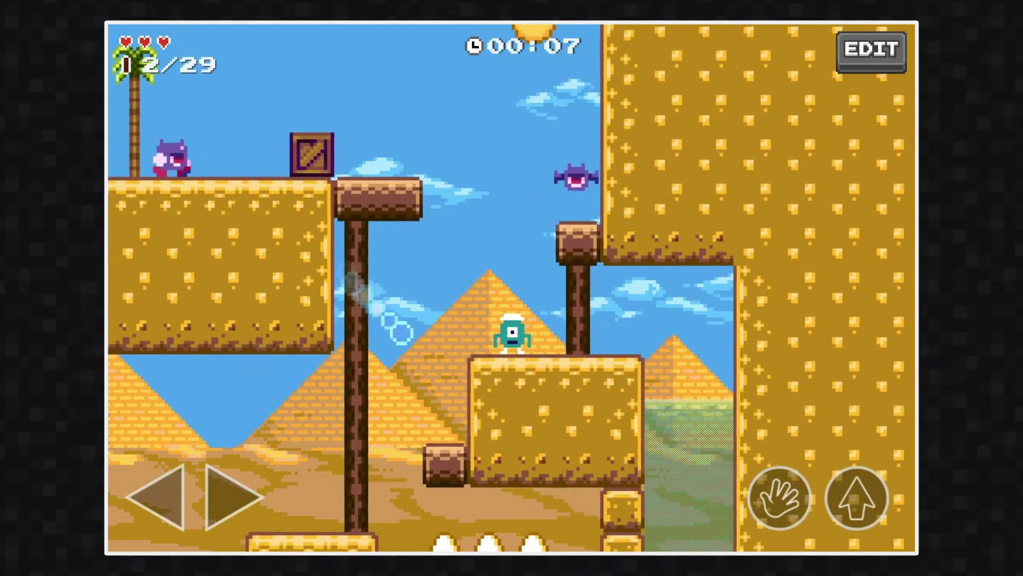
Test the lightning-effect projectile in the desert level, climbing the log posts and firing around the crate ledge.
key(space)
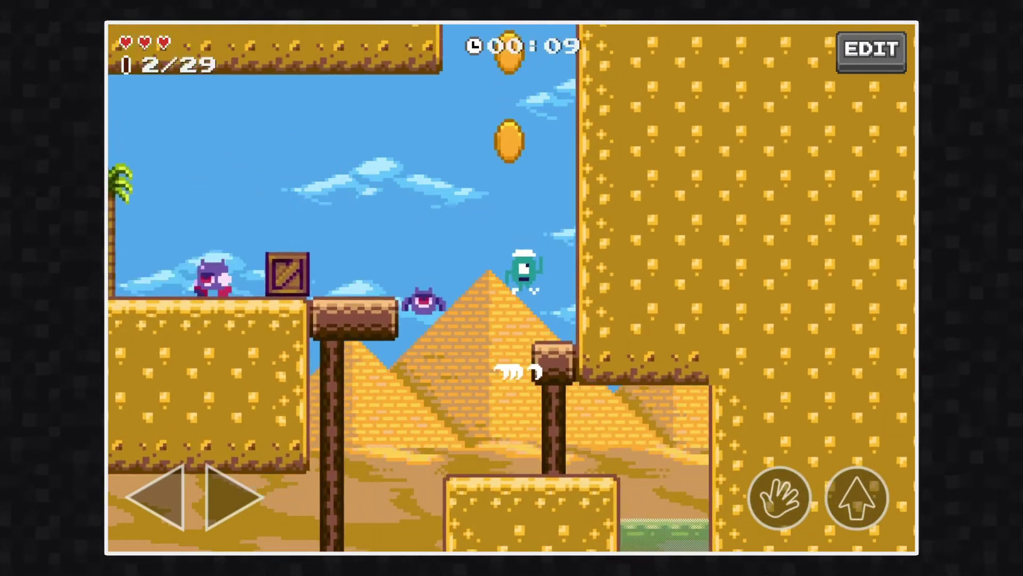
key(space)
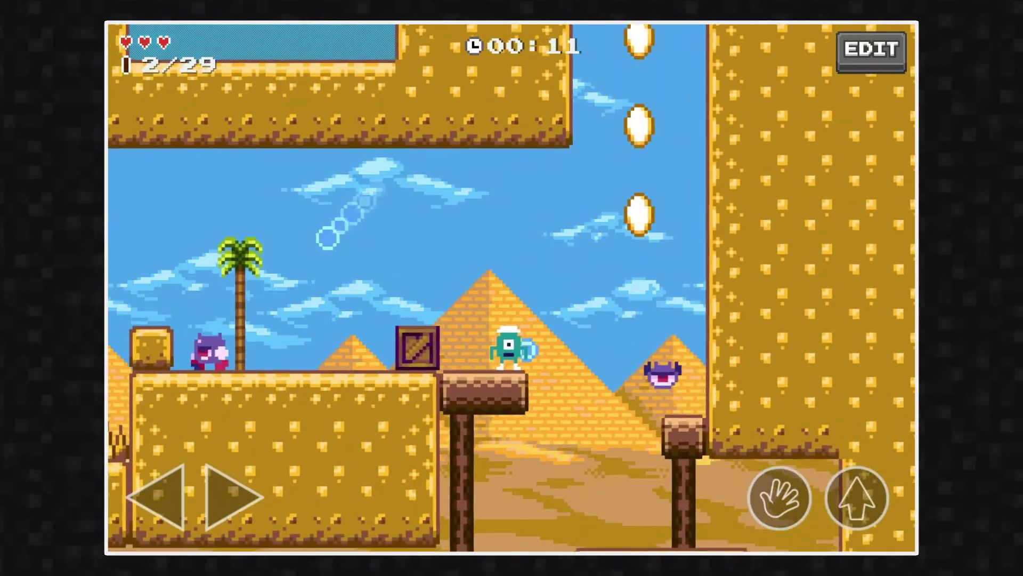
key(x)
key(space)
key(Left)
key(Right)
key(space)
key(x)
key(space)
key(Left)
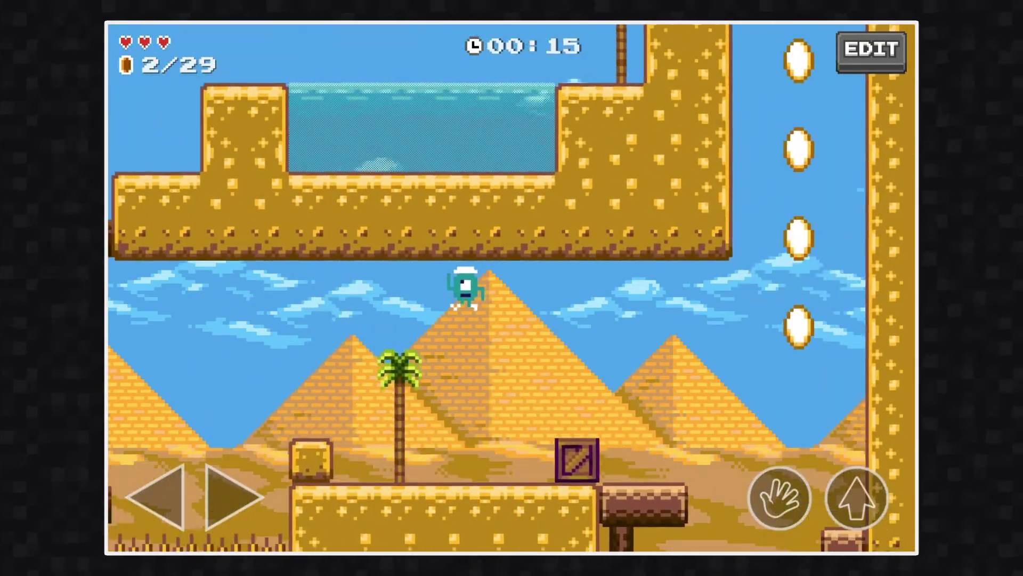
Jump over the desert spikes while firing at the walking enemies, and end the test.
key(x)
key(space)
key(Left)
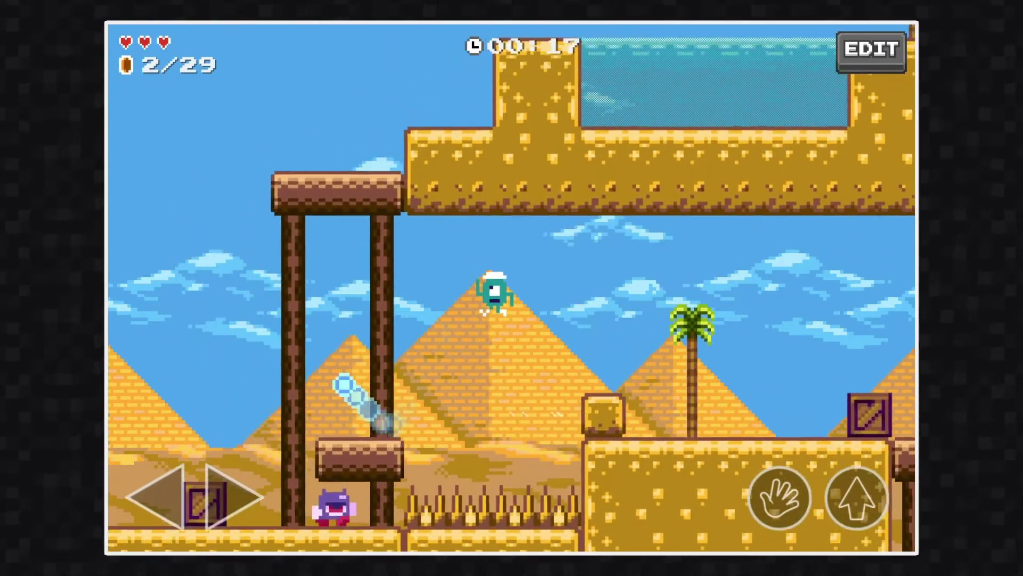
key(x)
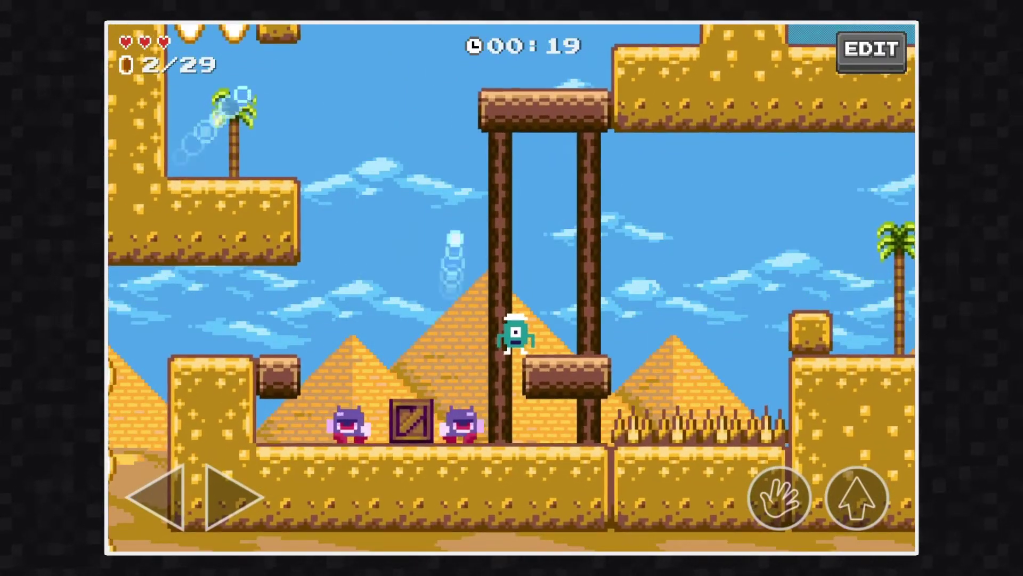
click(872, 50)
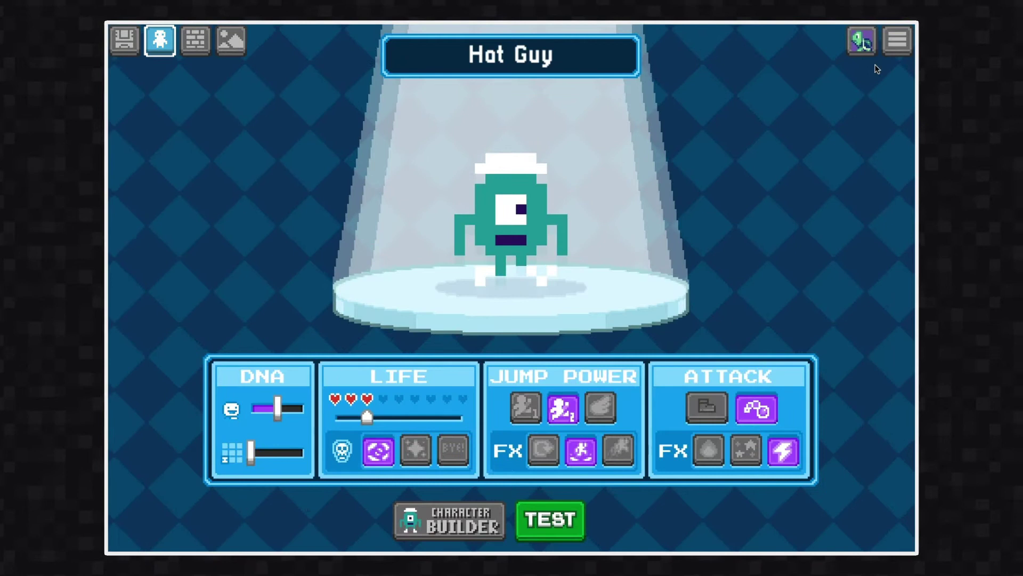
Create a new game and move the hero down beside the floor.
click(136, 43)
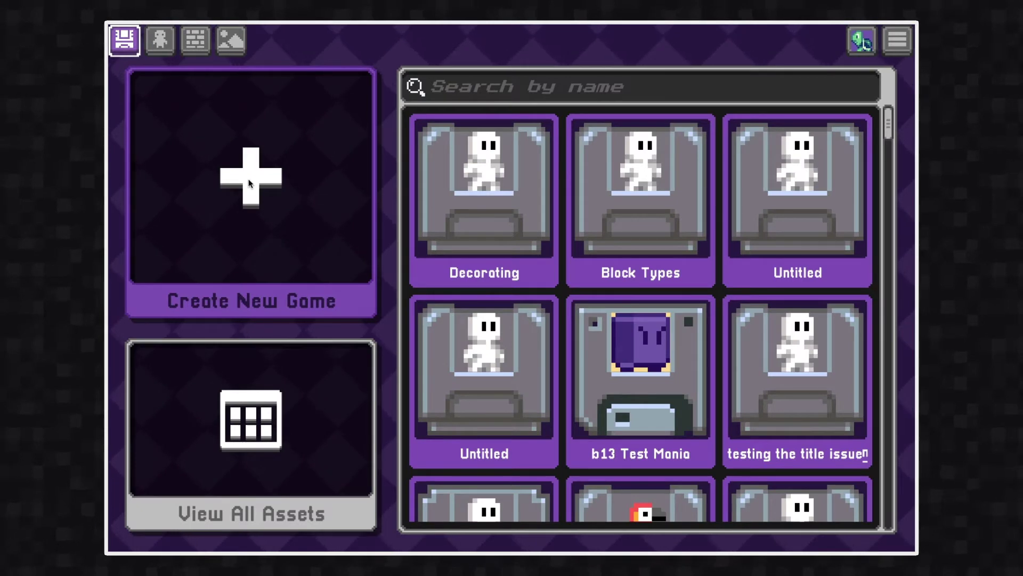
click(250, 184)
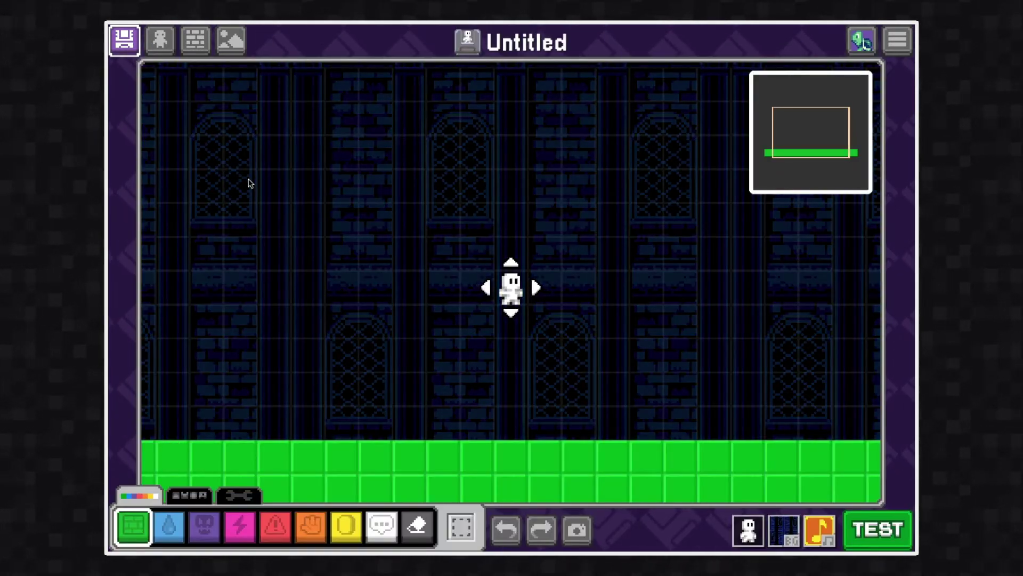
drag(512, 290, 409, 389)
Enclose the hero's area with green blocks, forming a two-block-thick side wall and a ceiling above the floor.
mouse_move(224, 411)
mouse_down()
mouse_move(200, 194)
mouse_move(769, 204)
mouse_move(541, 201)
mouse_move(724, 204)
mouse_move(621, 189)
mouse_move(804, 213)
mouse_move(791, 206)
mouse_move(844, 203)
mouse_move(816, 206)
mouse_move(817, 432)
mouse_move(782, 224)
mouse_up()
drag(264, 234, 251, 414)
mouse_move(406, 402)
mouse_down()
mouse_move(350, 413)
mouse_move(405, 400)
mouse_up()
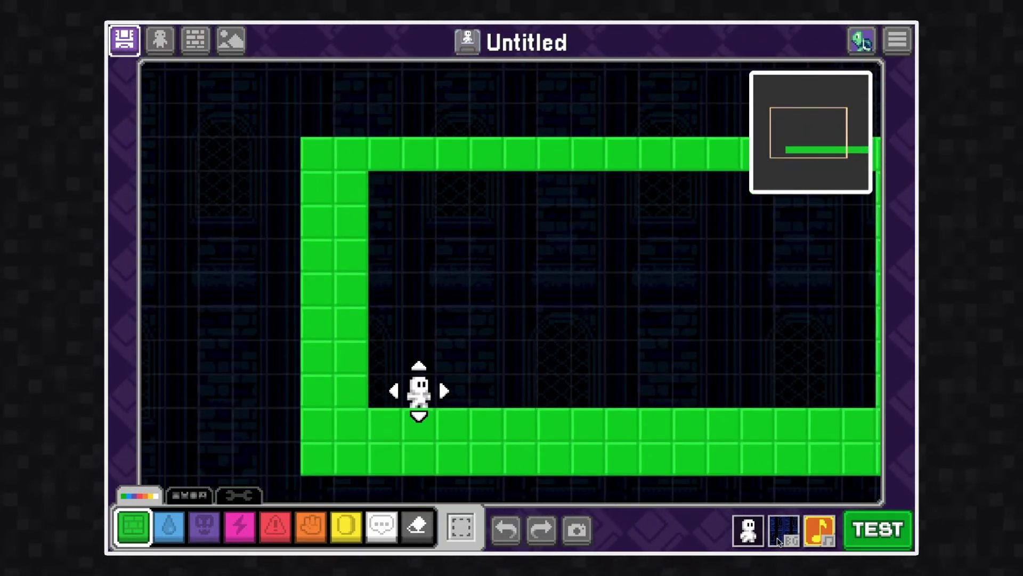
Replace the default hero with Hat Guy in the hero settings and save the change.
click(752, 532)
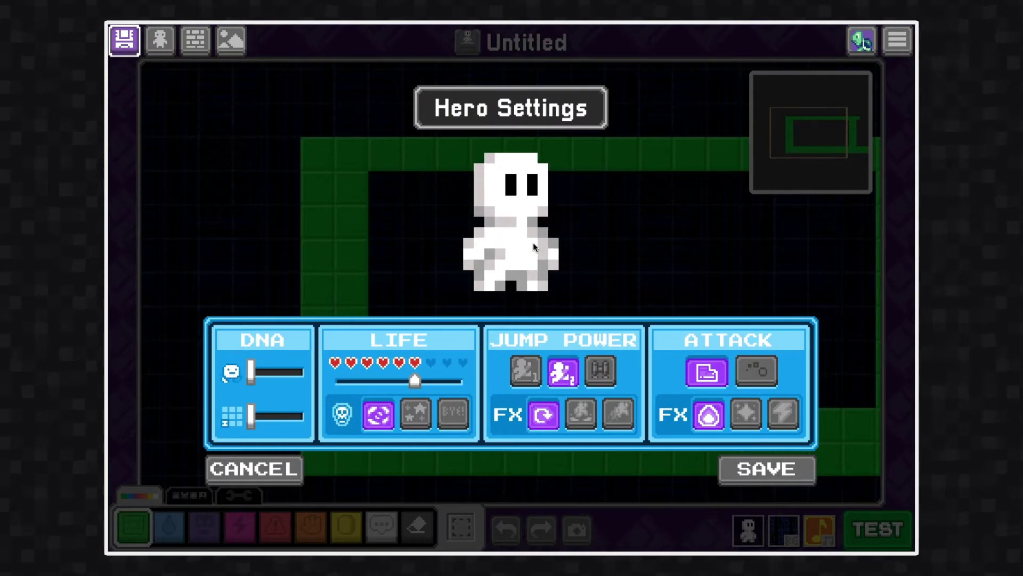
click(533, 244)
click(332, 255)
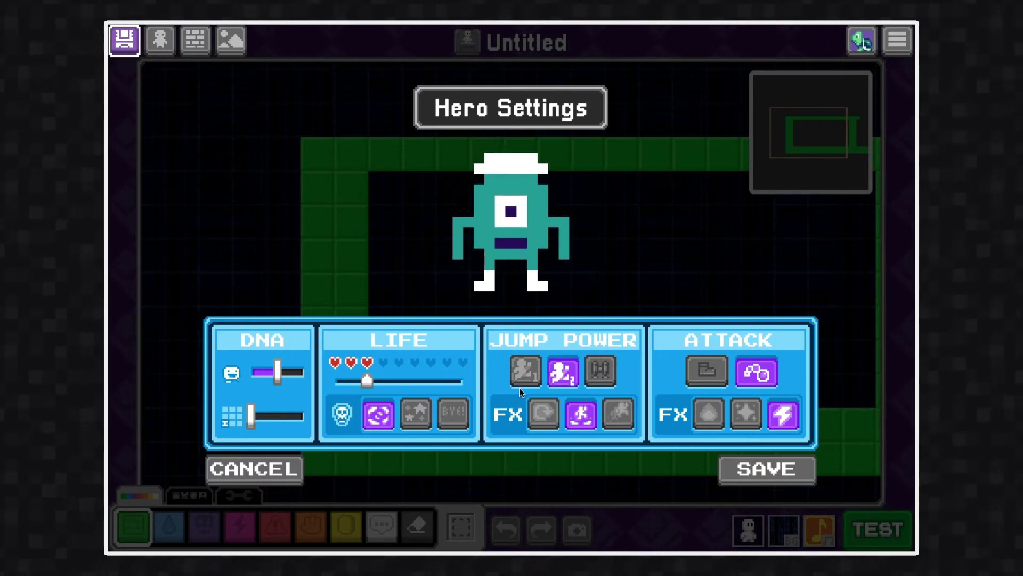
click(748, 472)
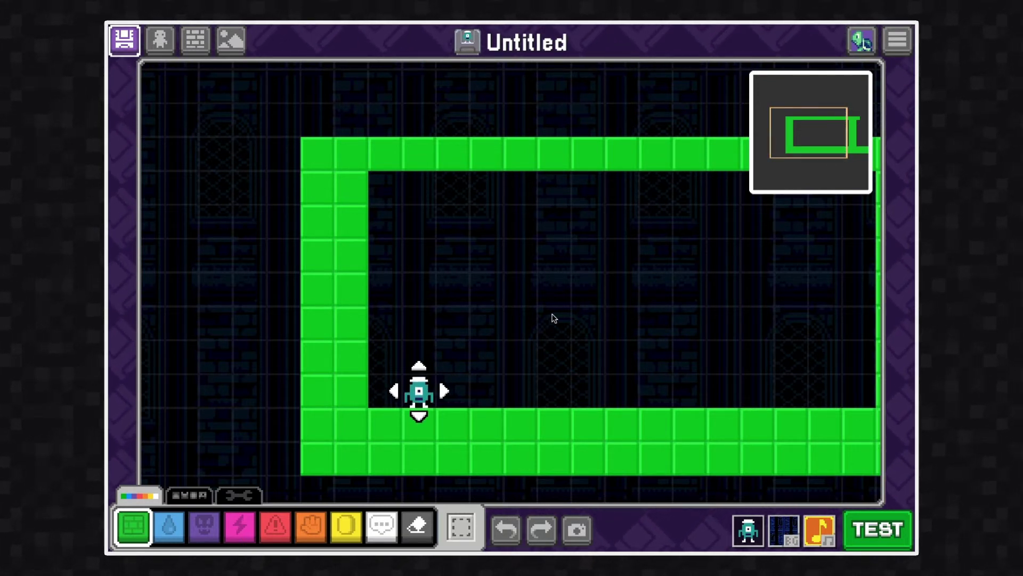
Reopen the hero settings and set Hat Guy's life to six hearts for this game.
click(740, 539)
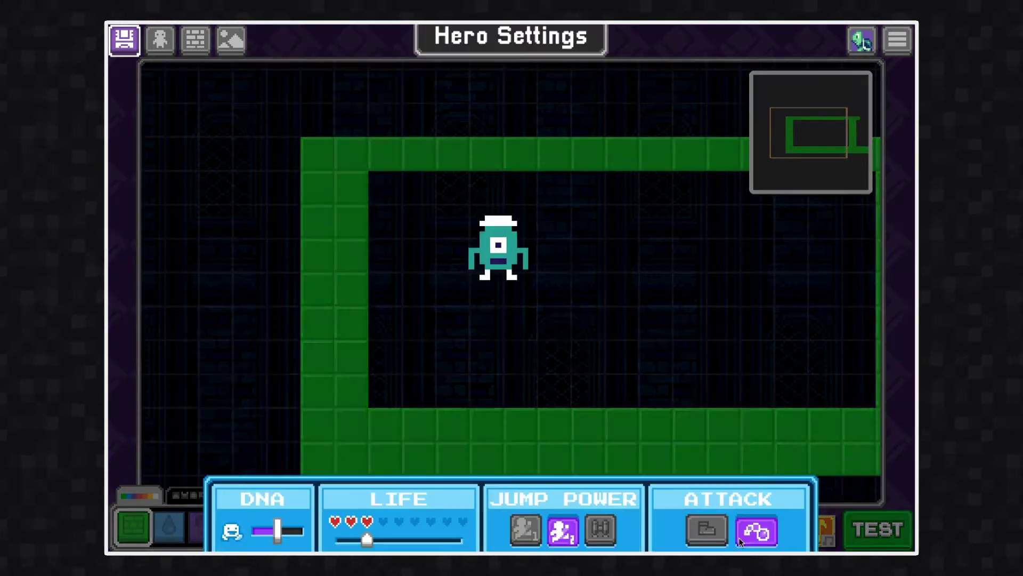
drag(388, 379, 419, 380)
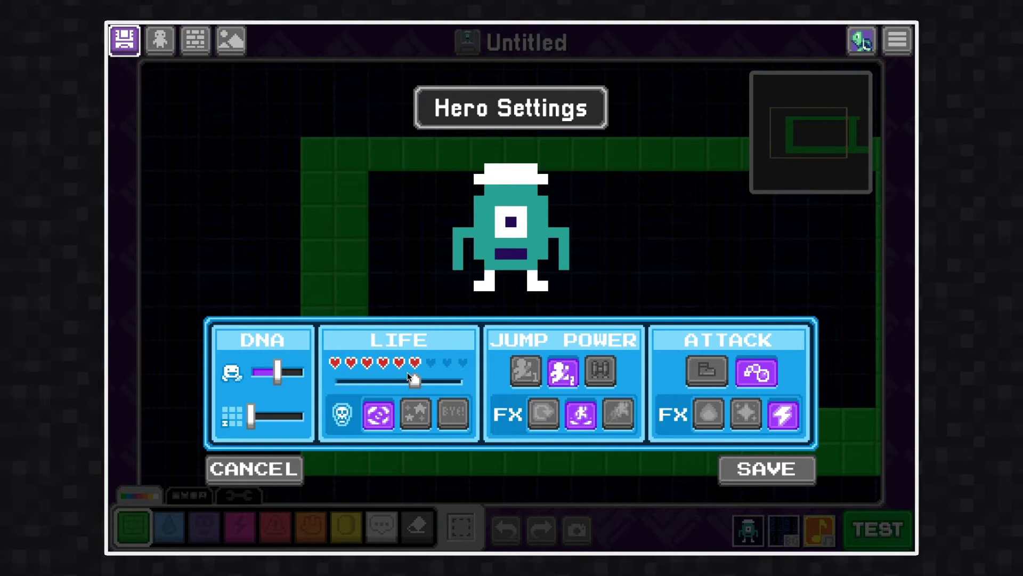